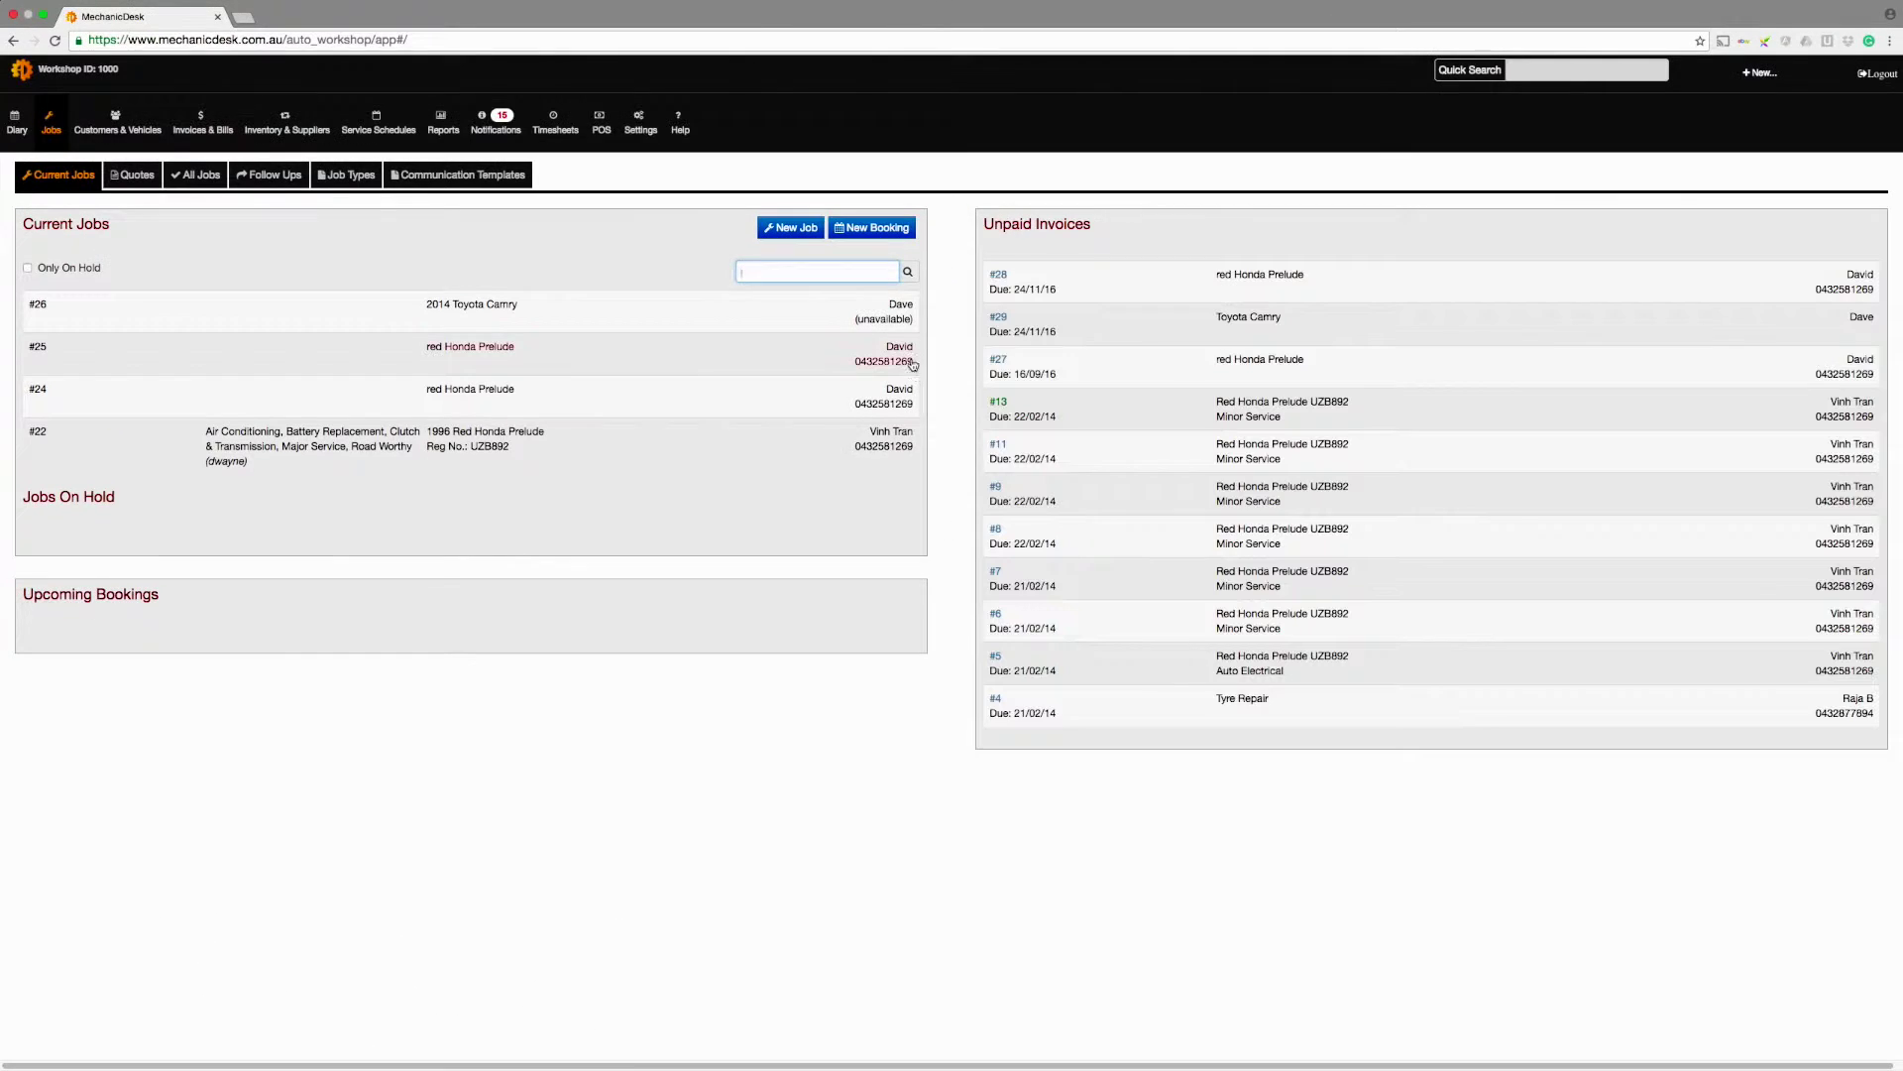
# - Open the ezyParts card for editing under the workshop's Supplier Integration settings
pyautogui.click(641, 122)
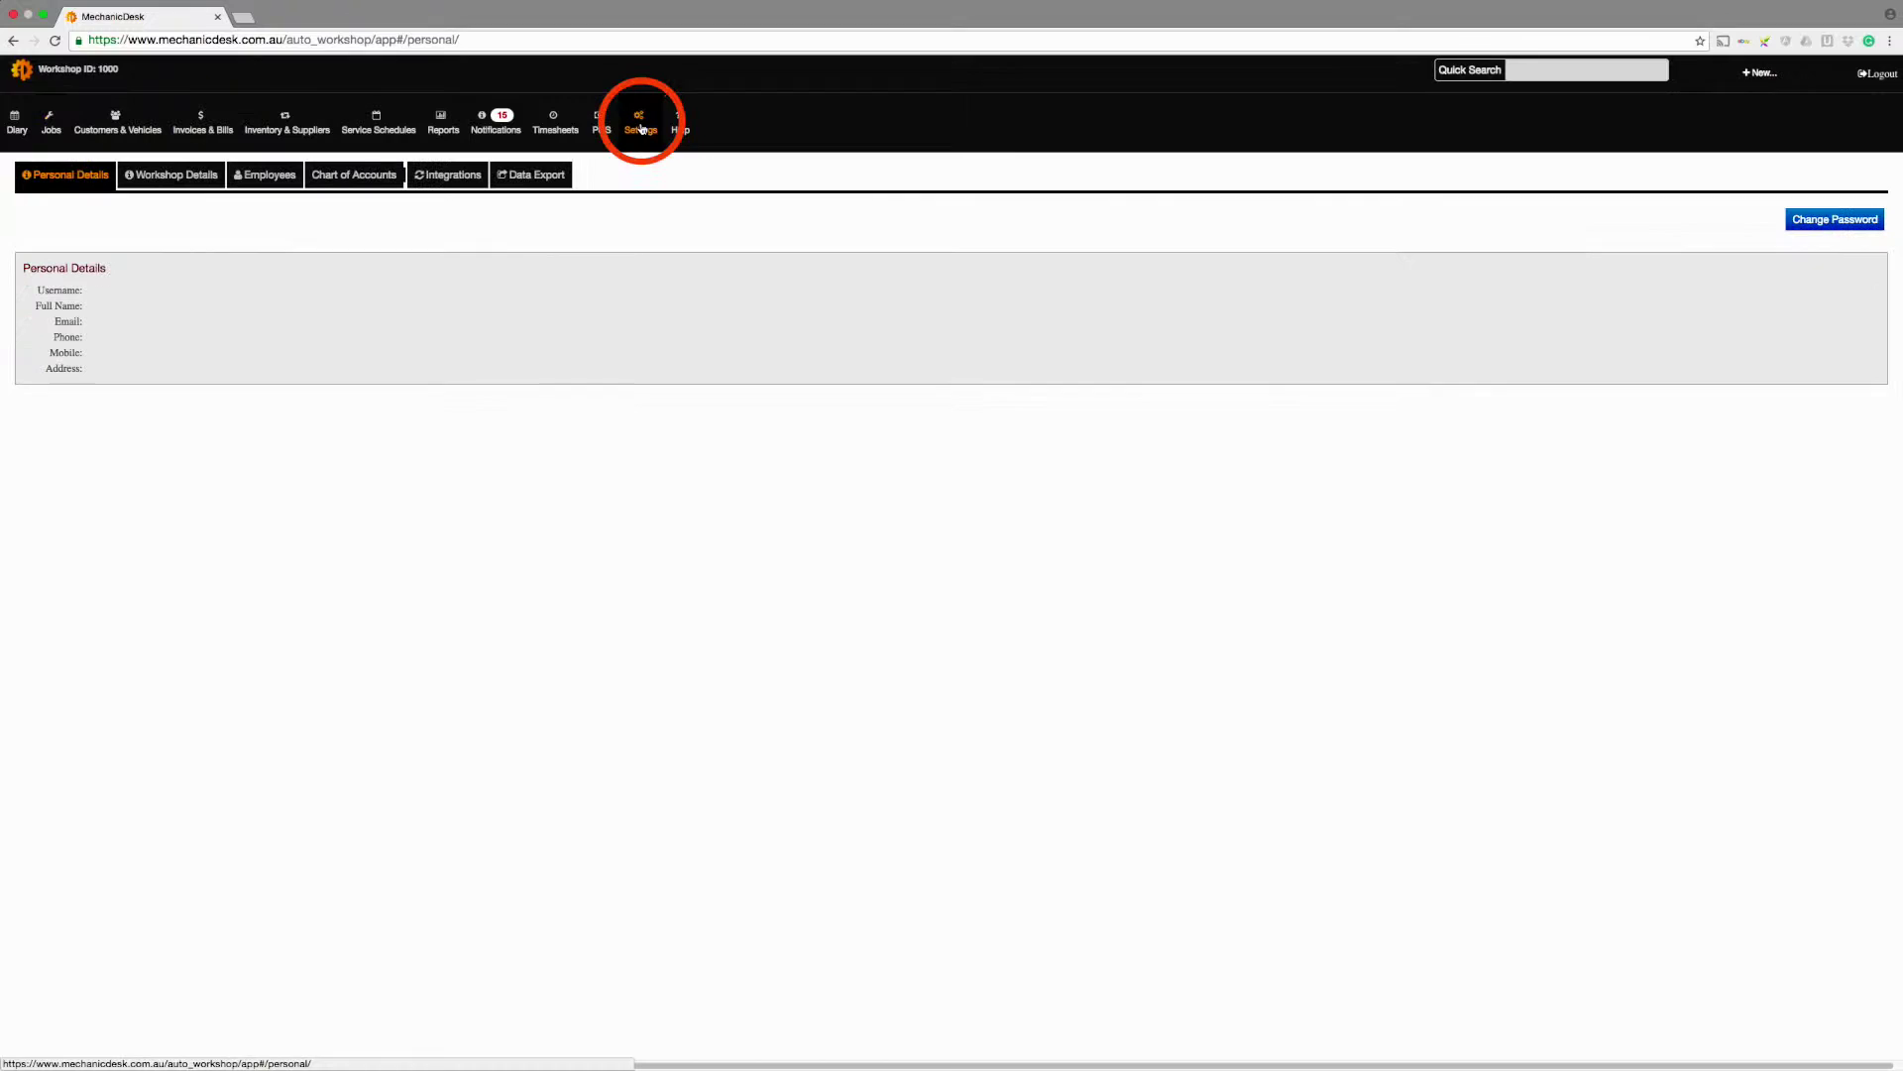
pyautogui.click(446, 177)
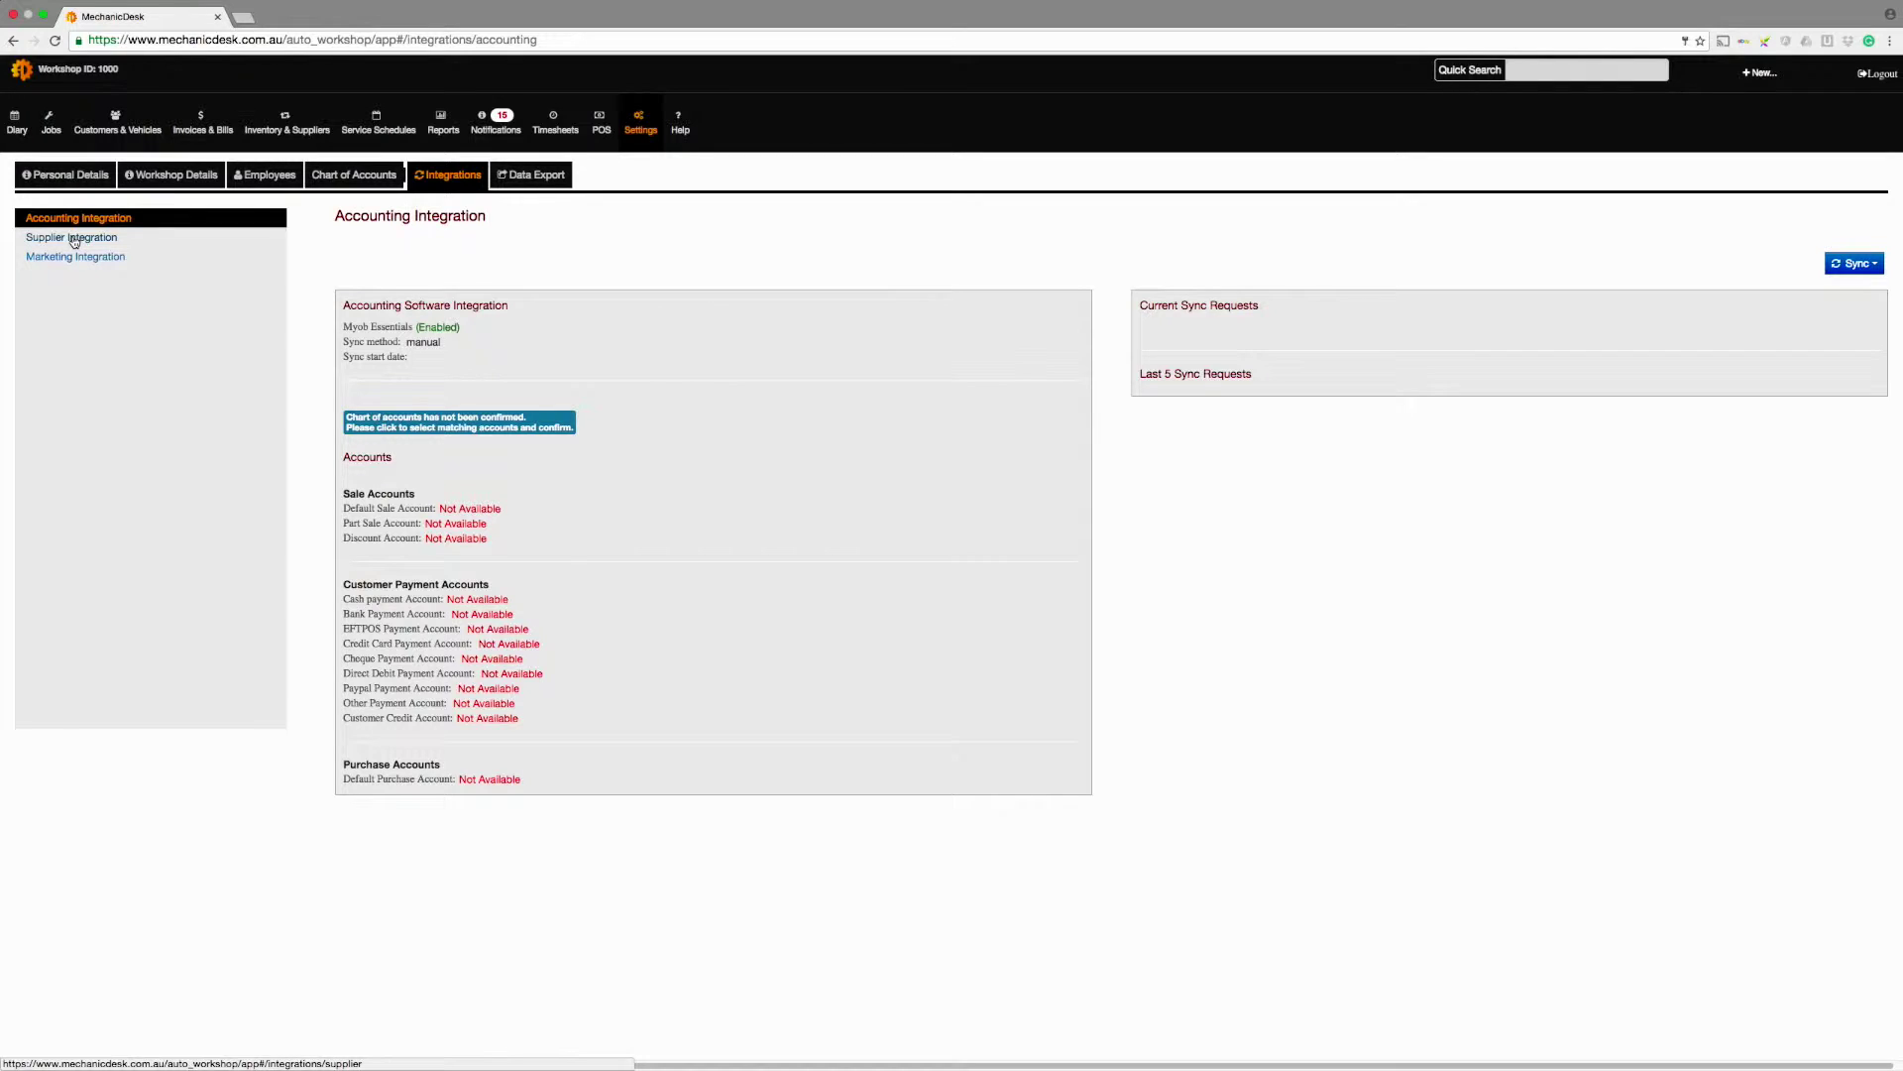
pyautogui.click(72, 238)
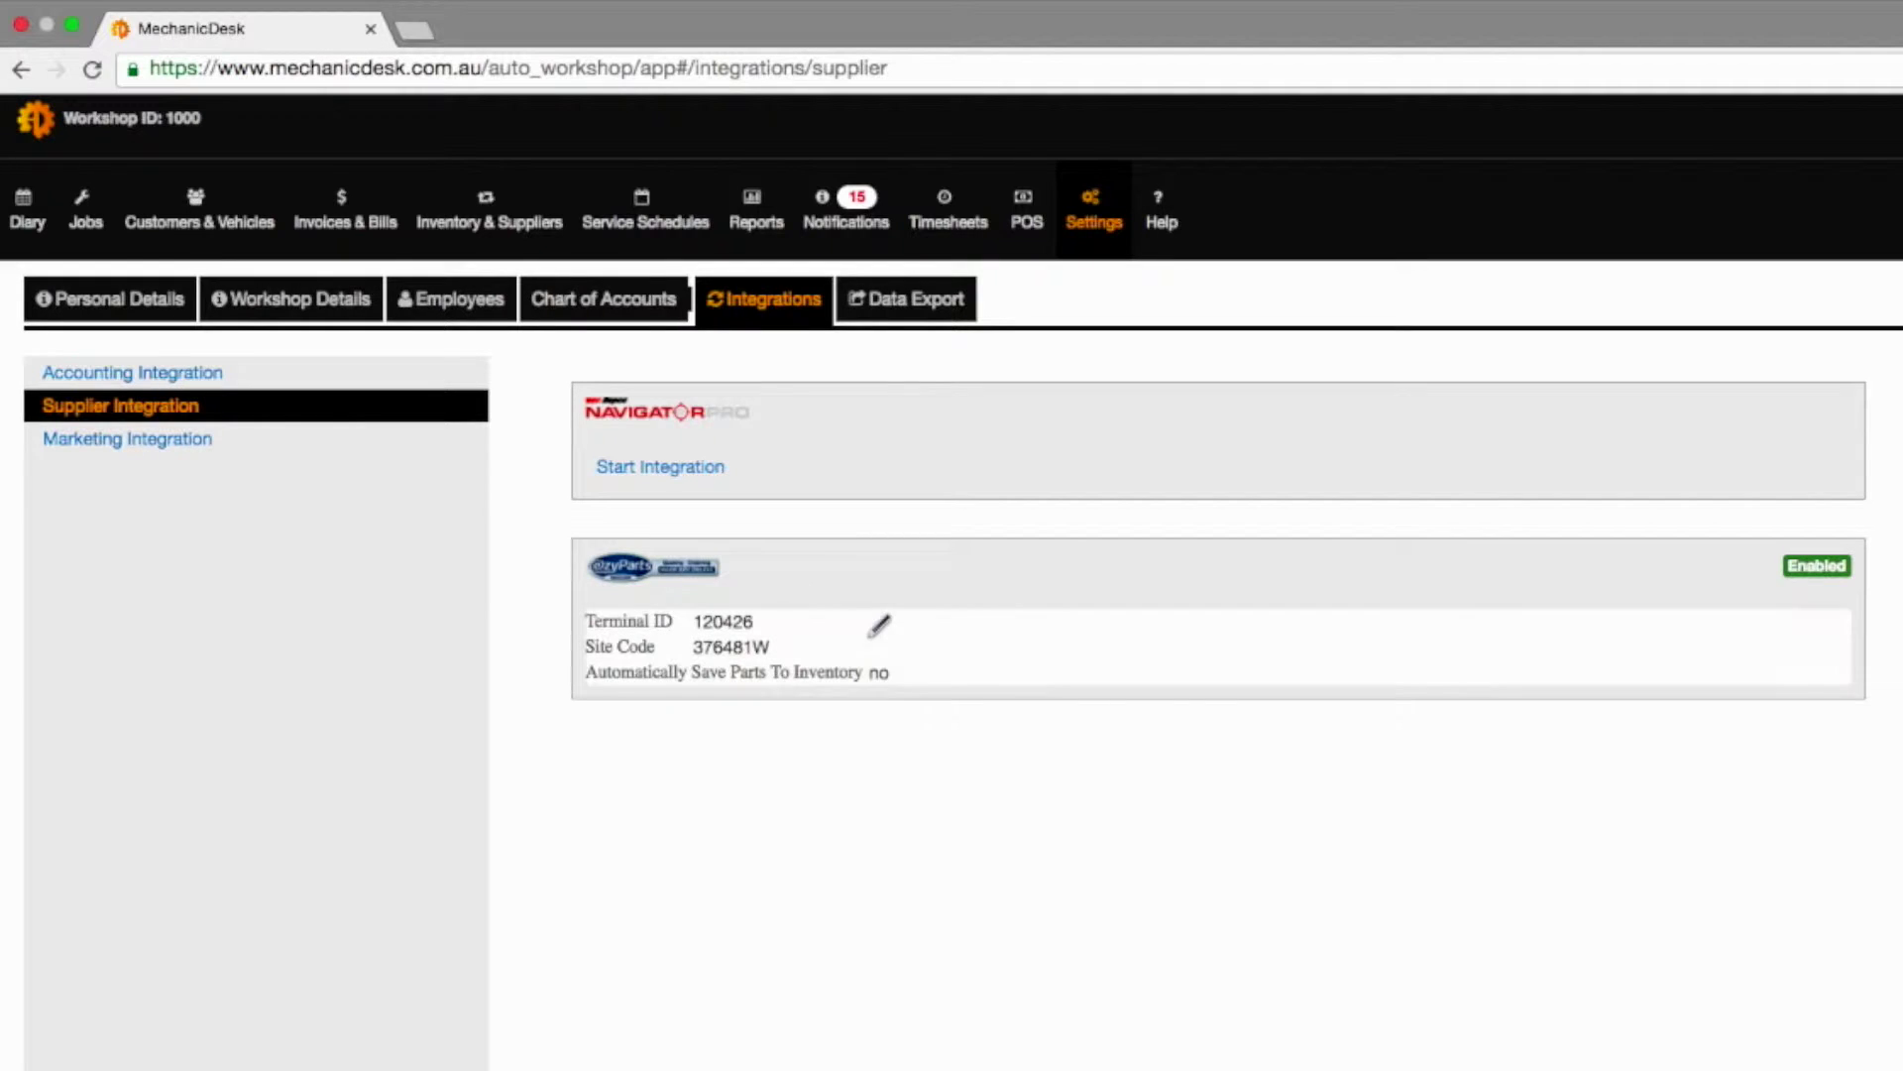
pyautogui.click(755, 637)
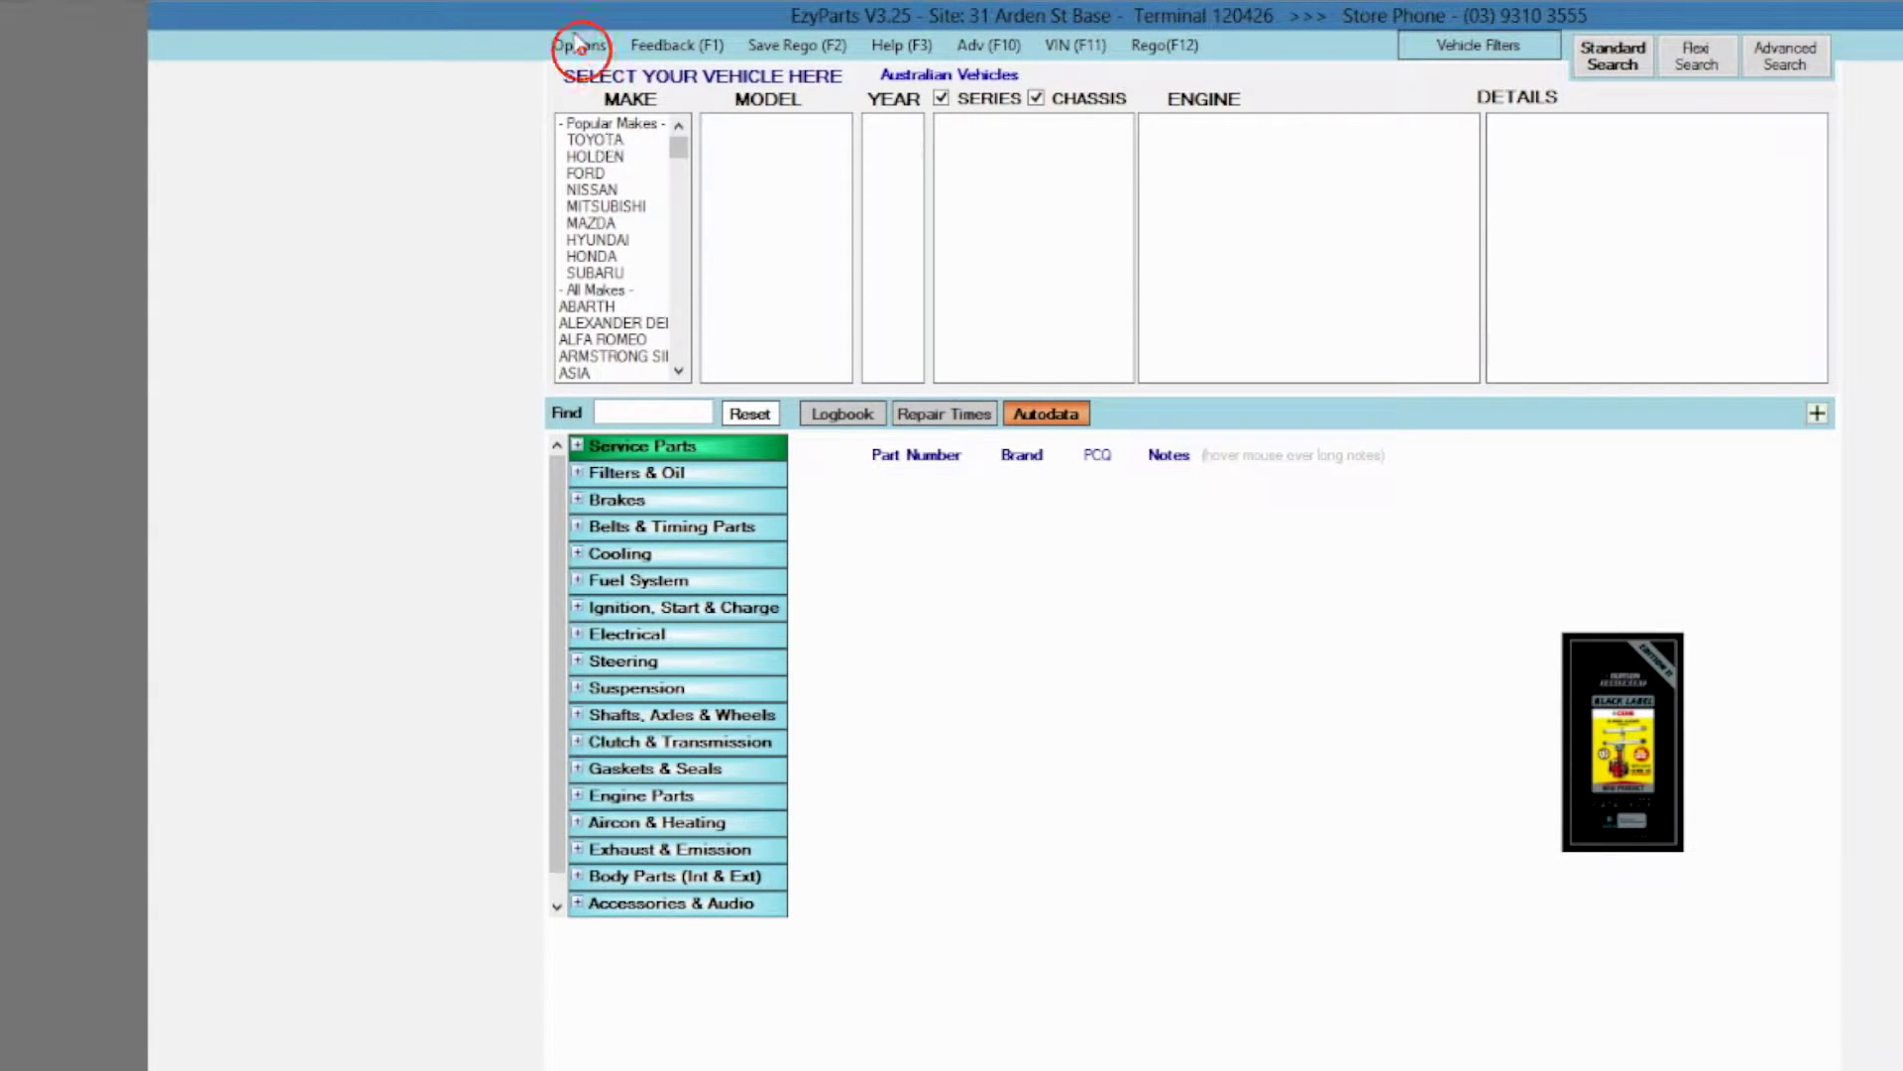
pyautogui.click(578, 42)
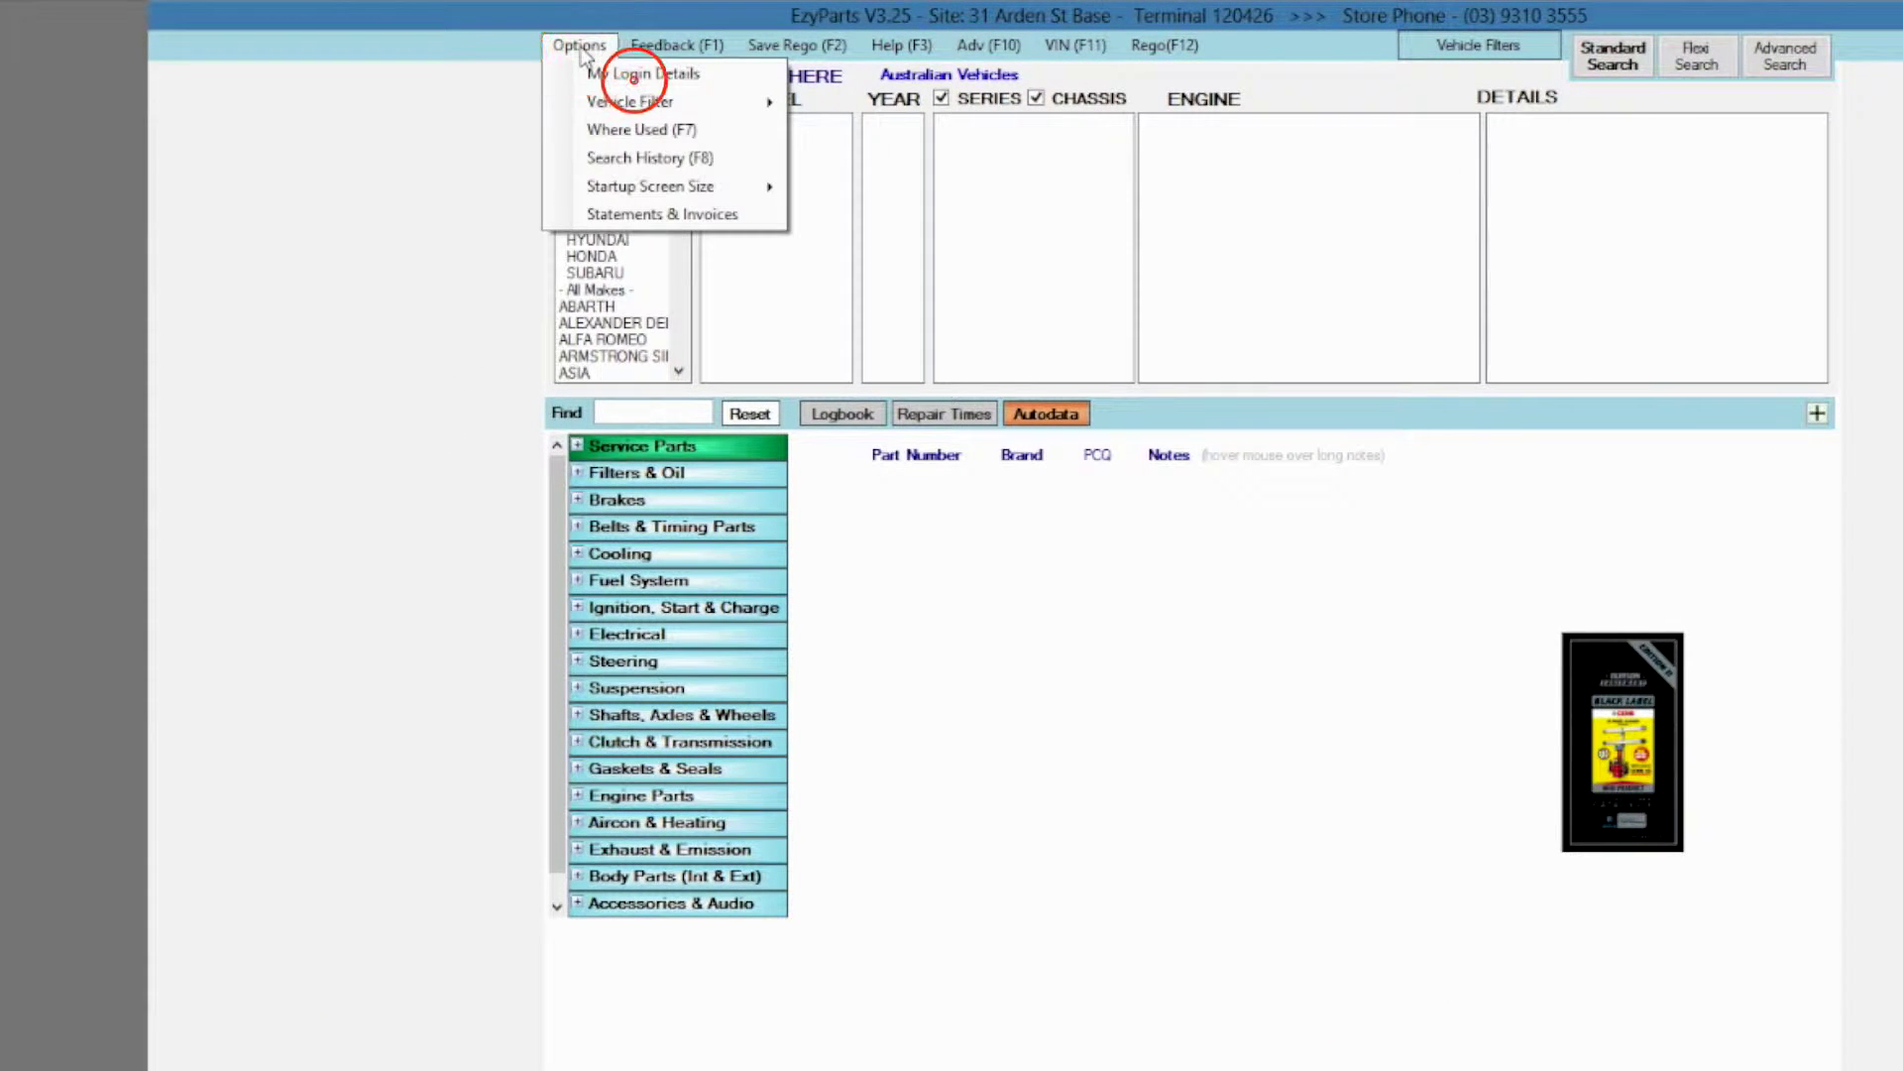
pyautogui.click(638, 77)
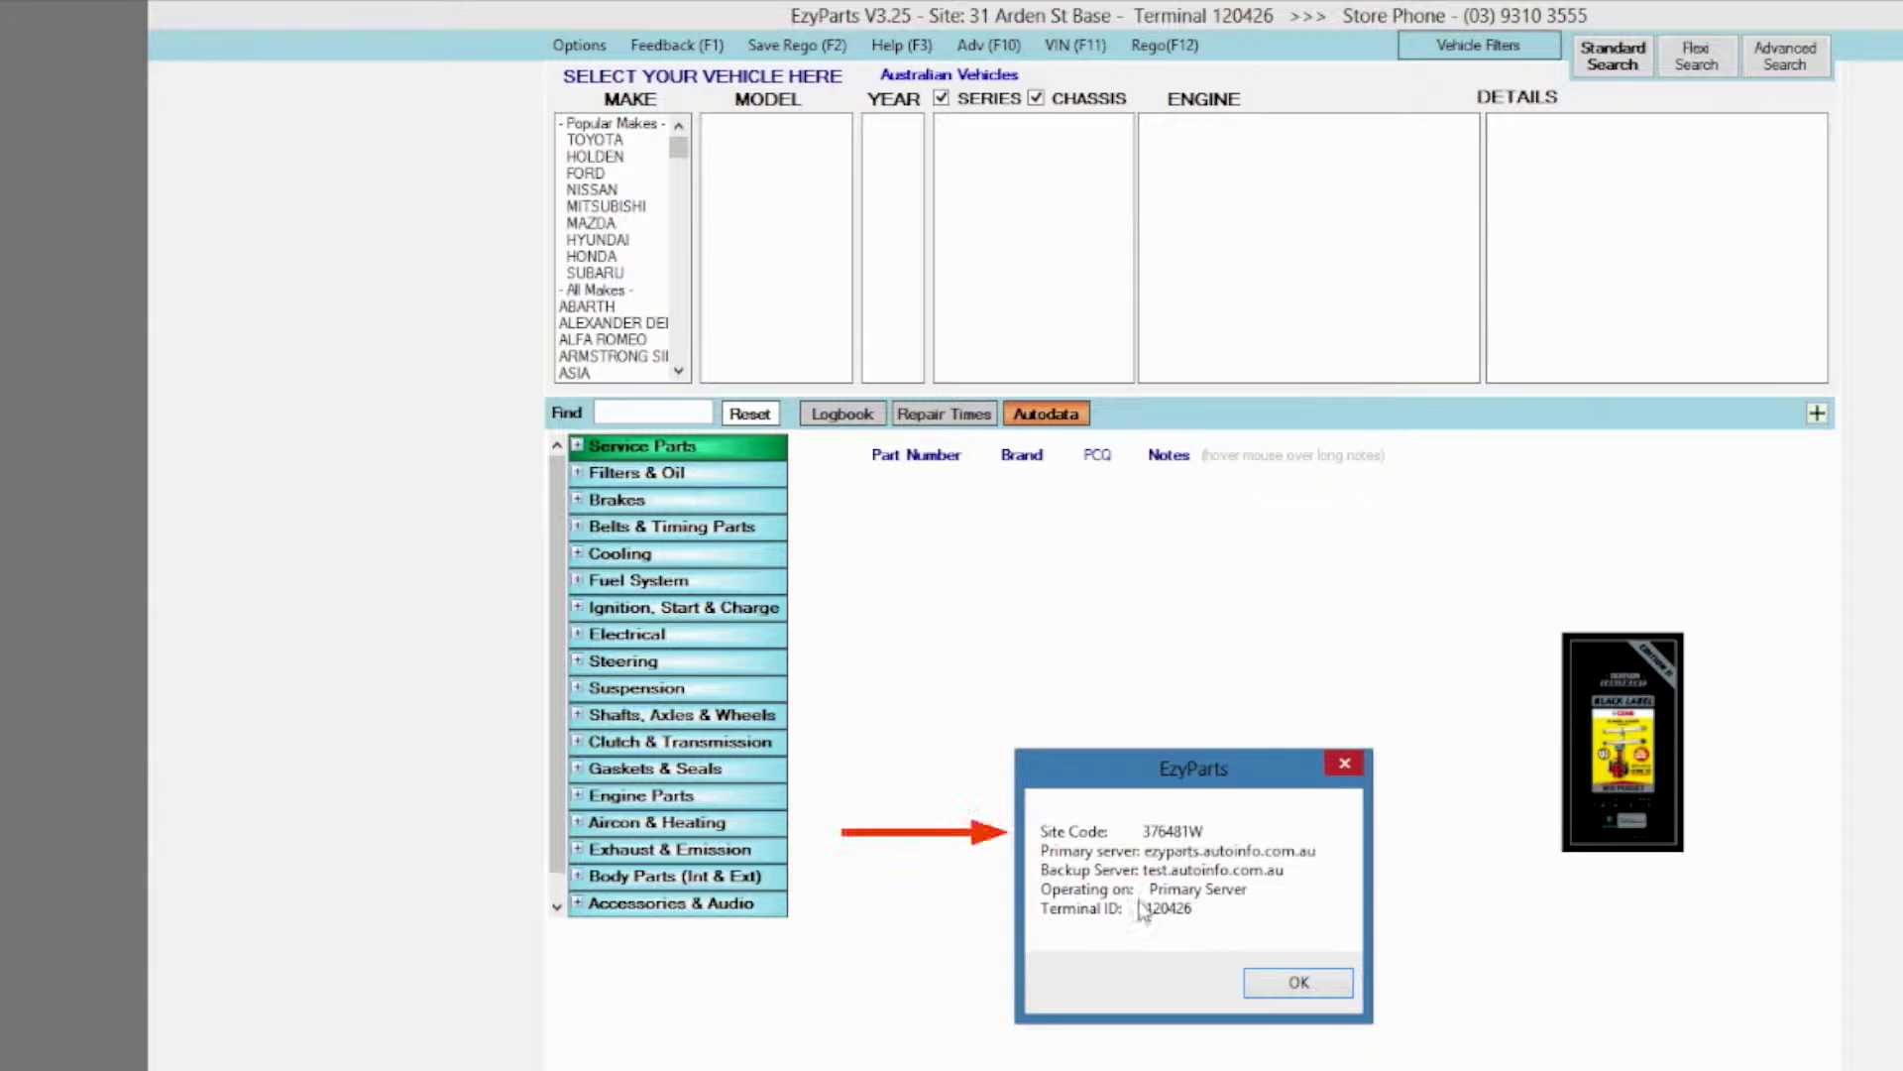
pyautogui.click(1298, 984)
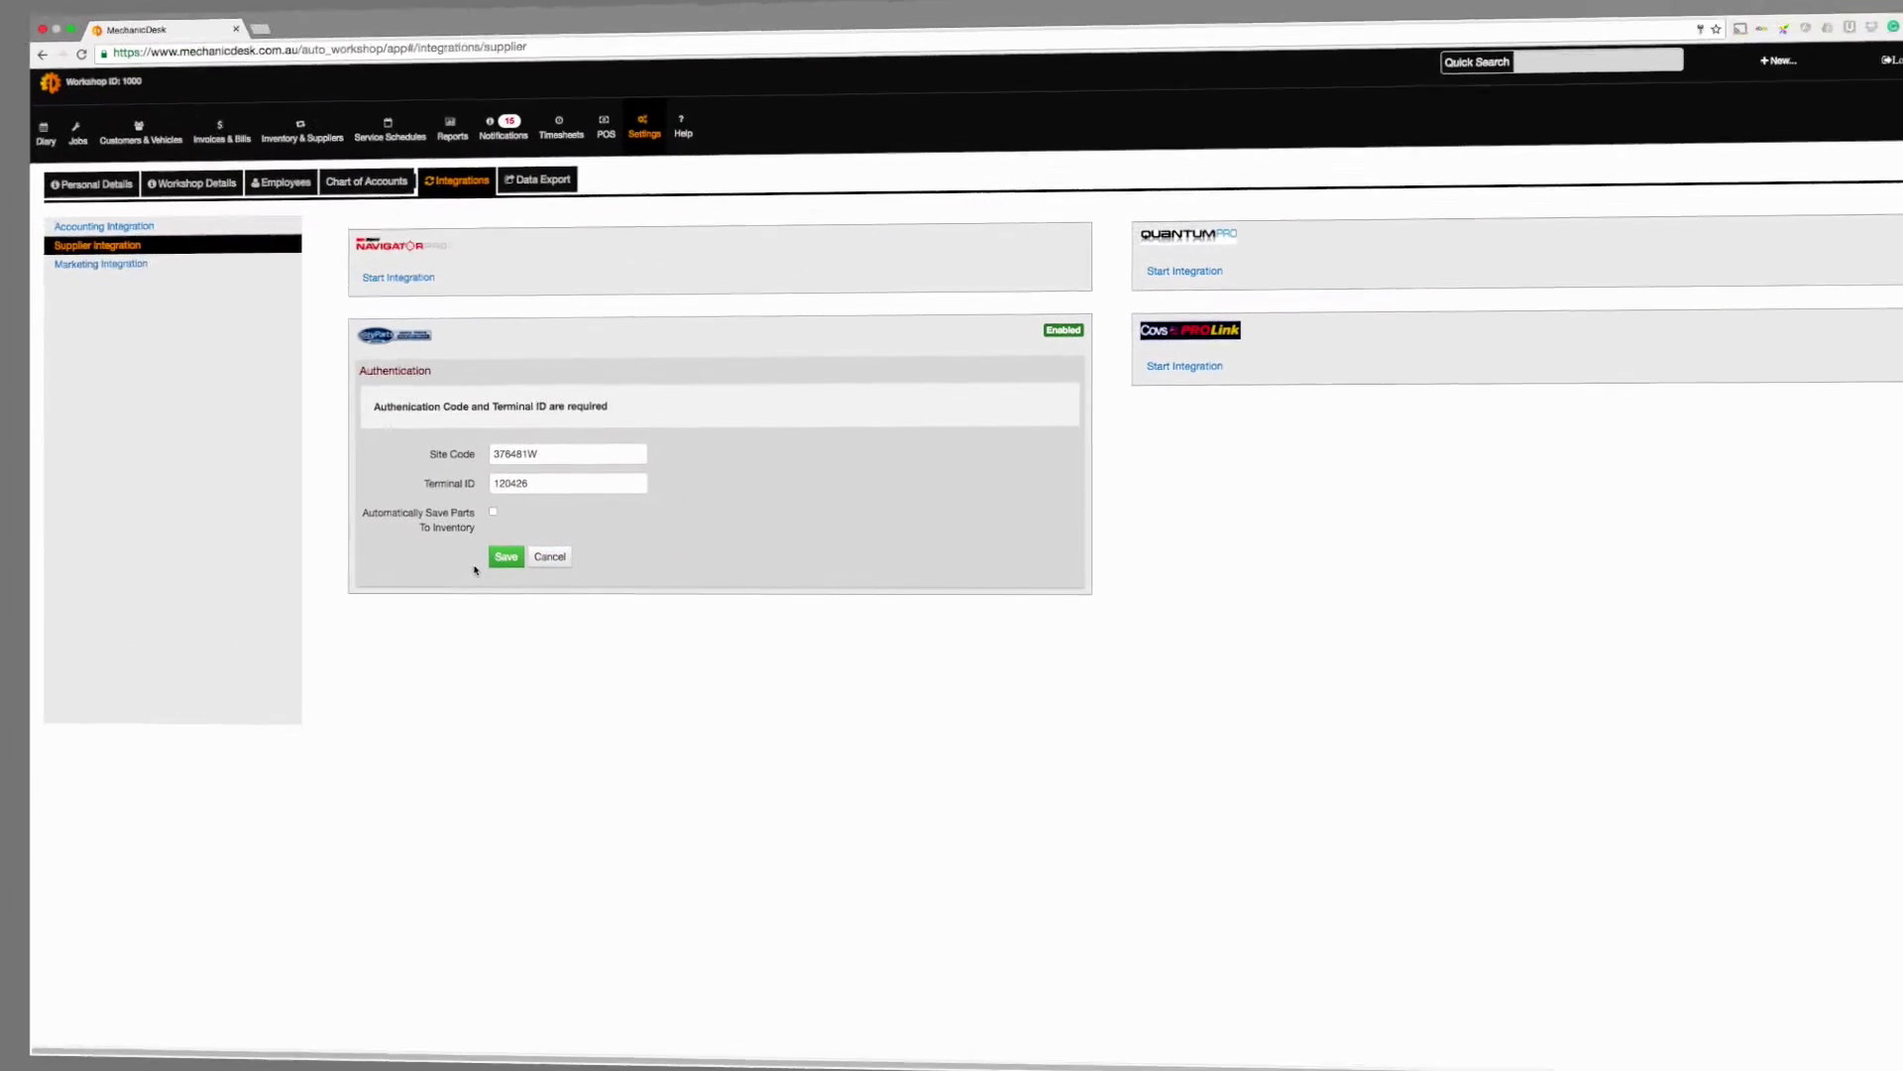
pyautogui.click(499, 562)
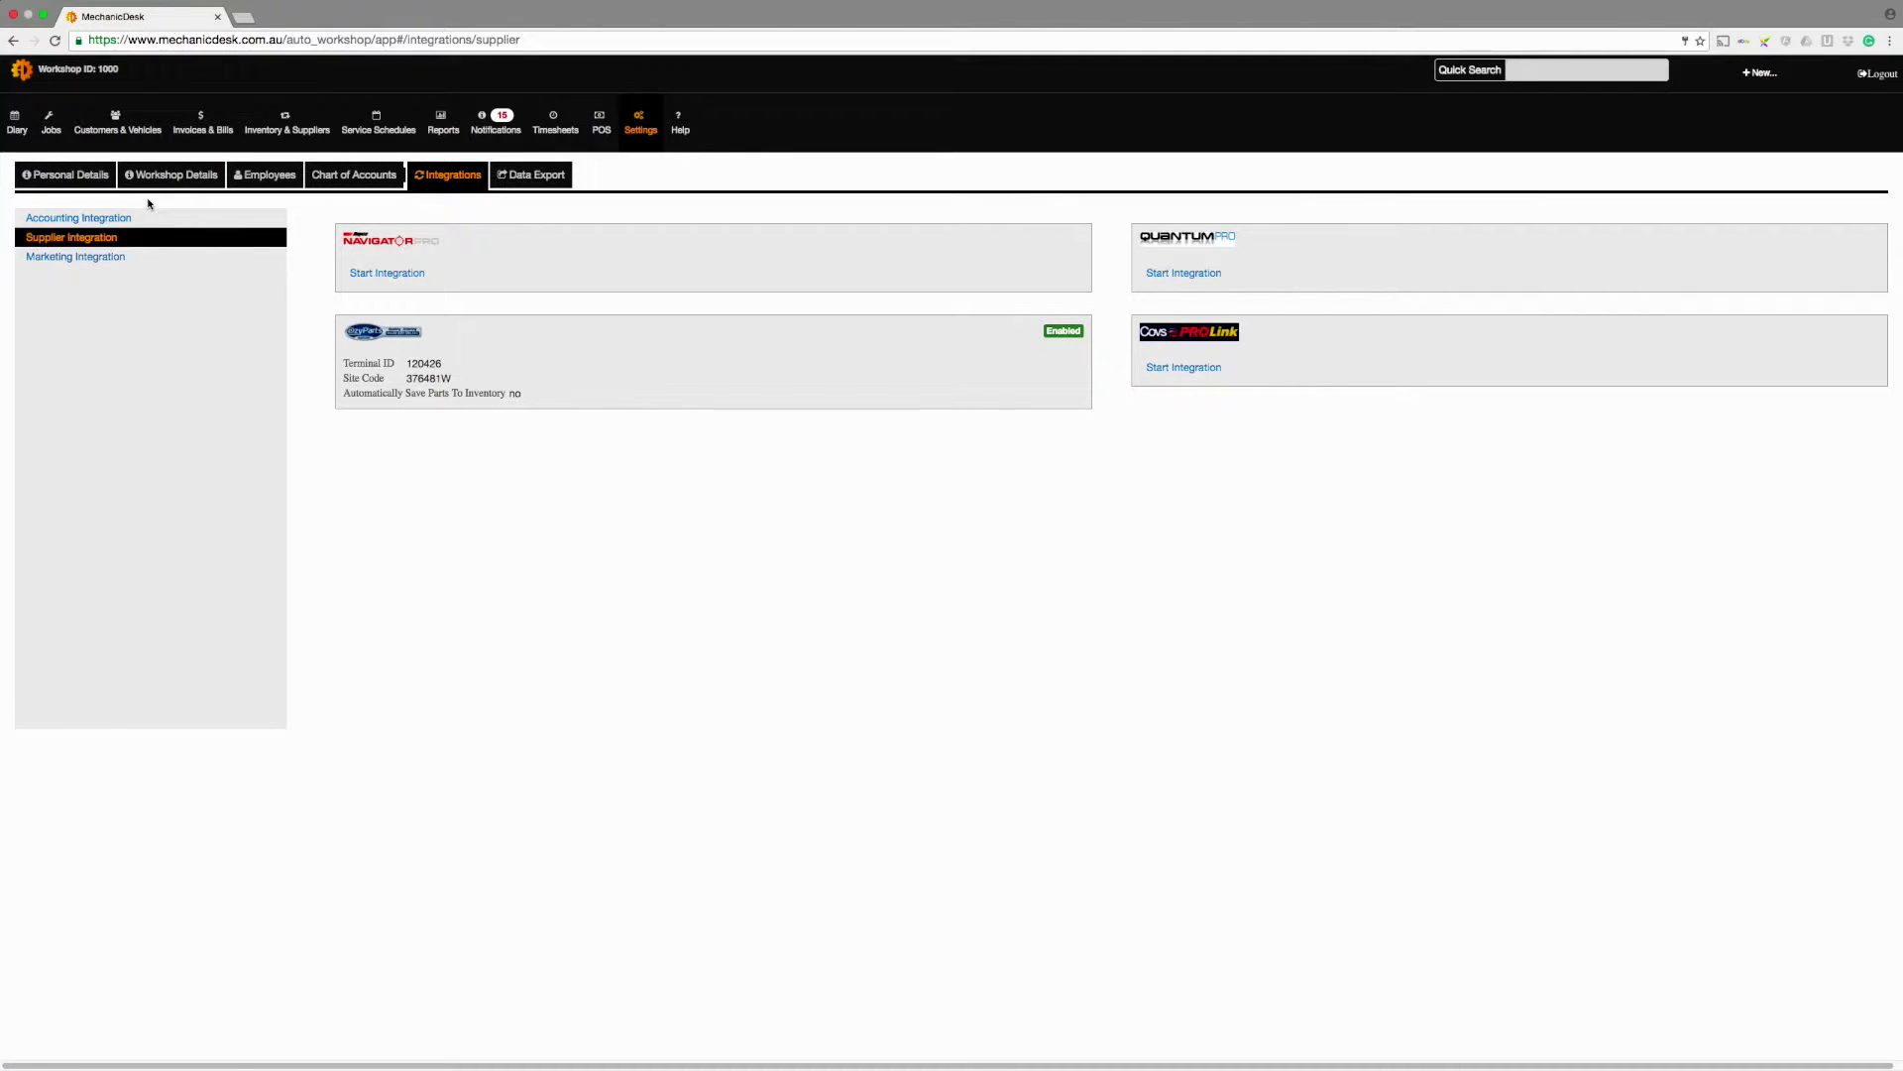
pyautogui.click(51, 129)
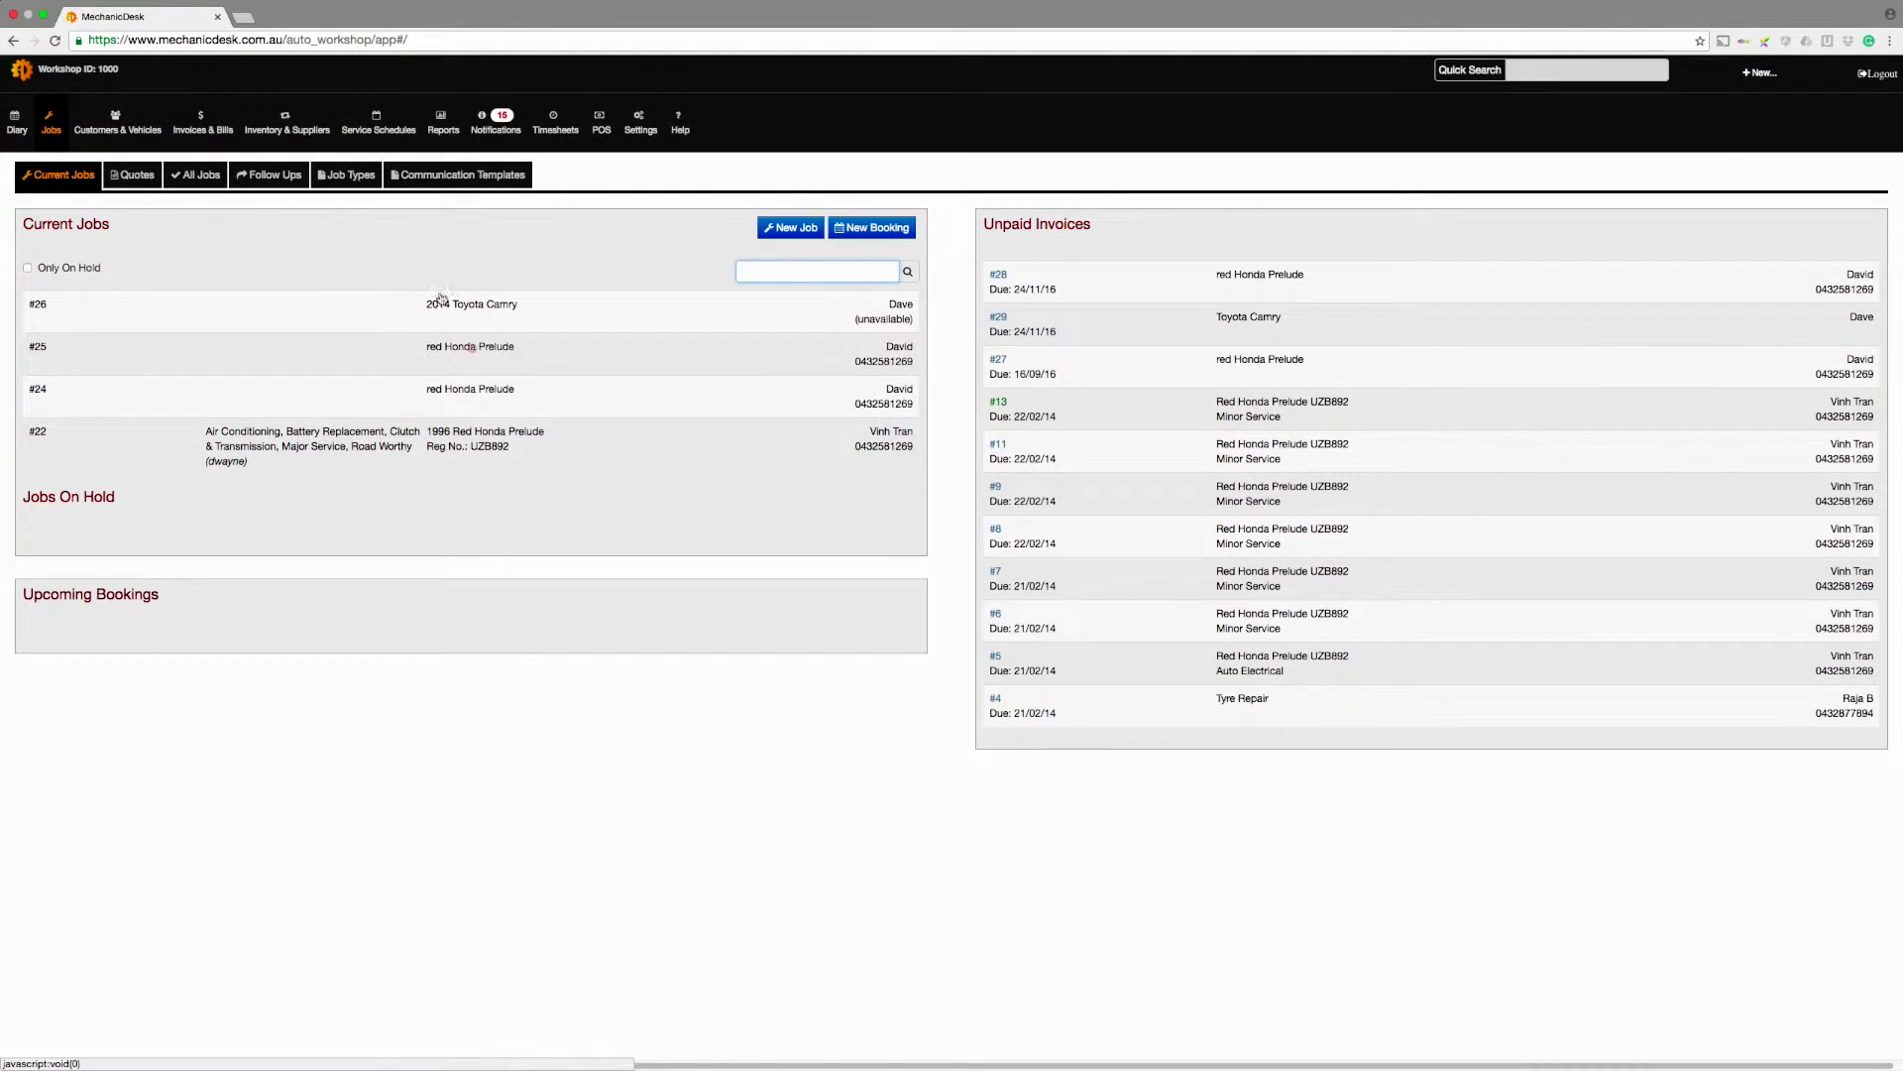
pyautogui.click(471, 346)
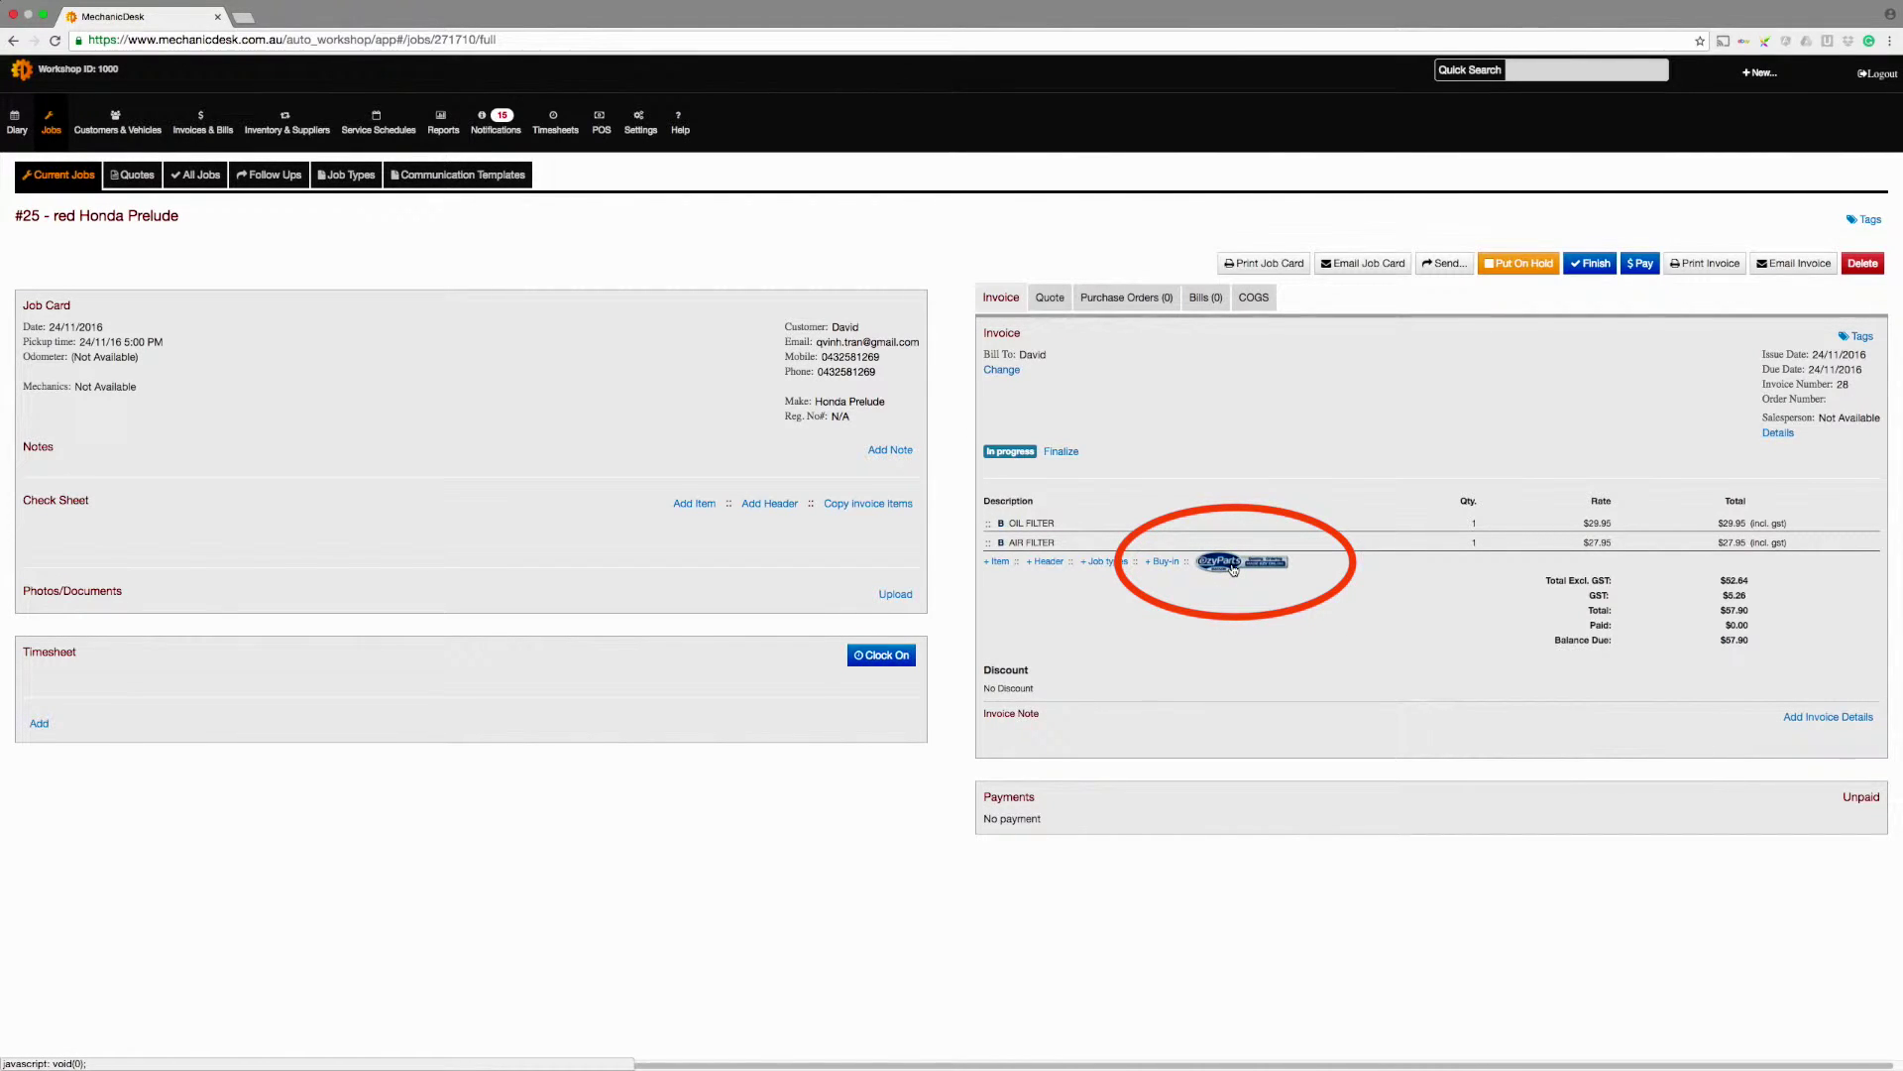
# - Create job #27 for Dave's 2014 Toyota Camry and start its empty invoice
pyautogui.click(1758, 76)
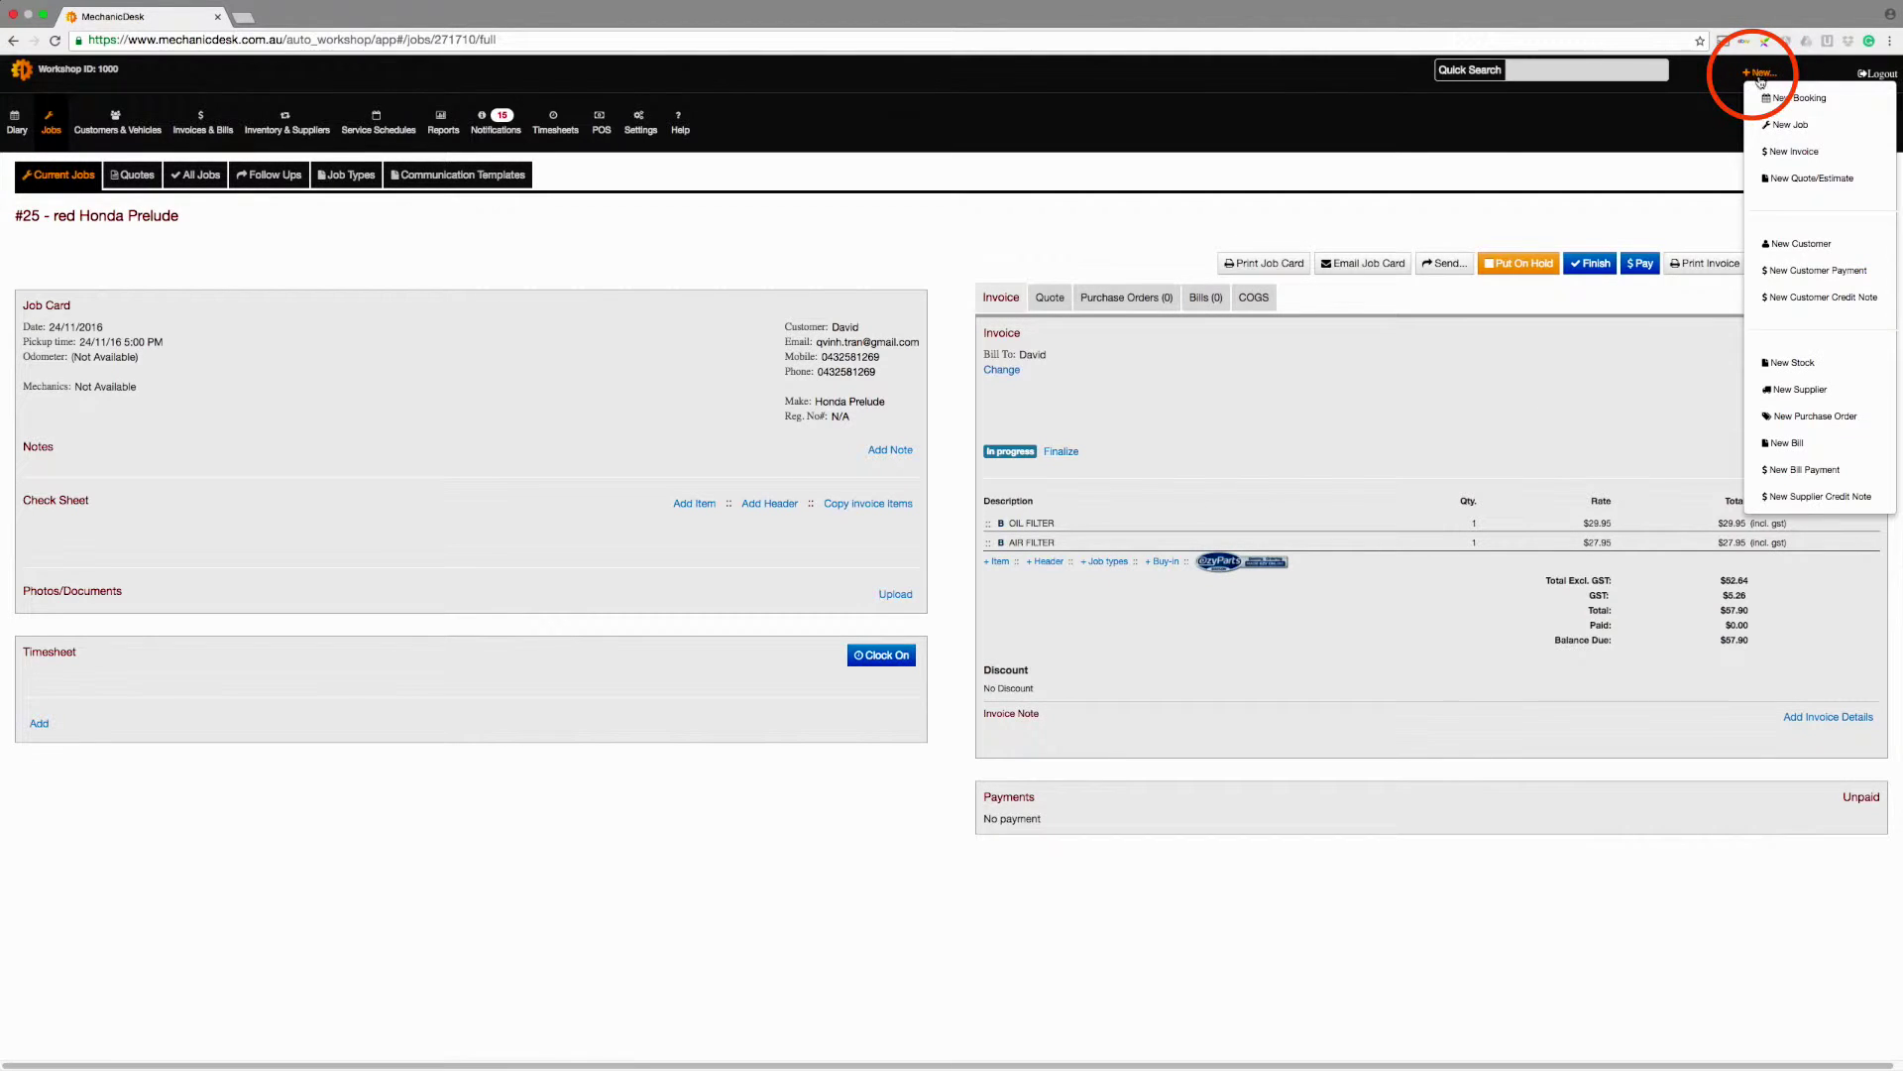
pyautogui.click(1785, 127)
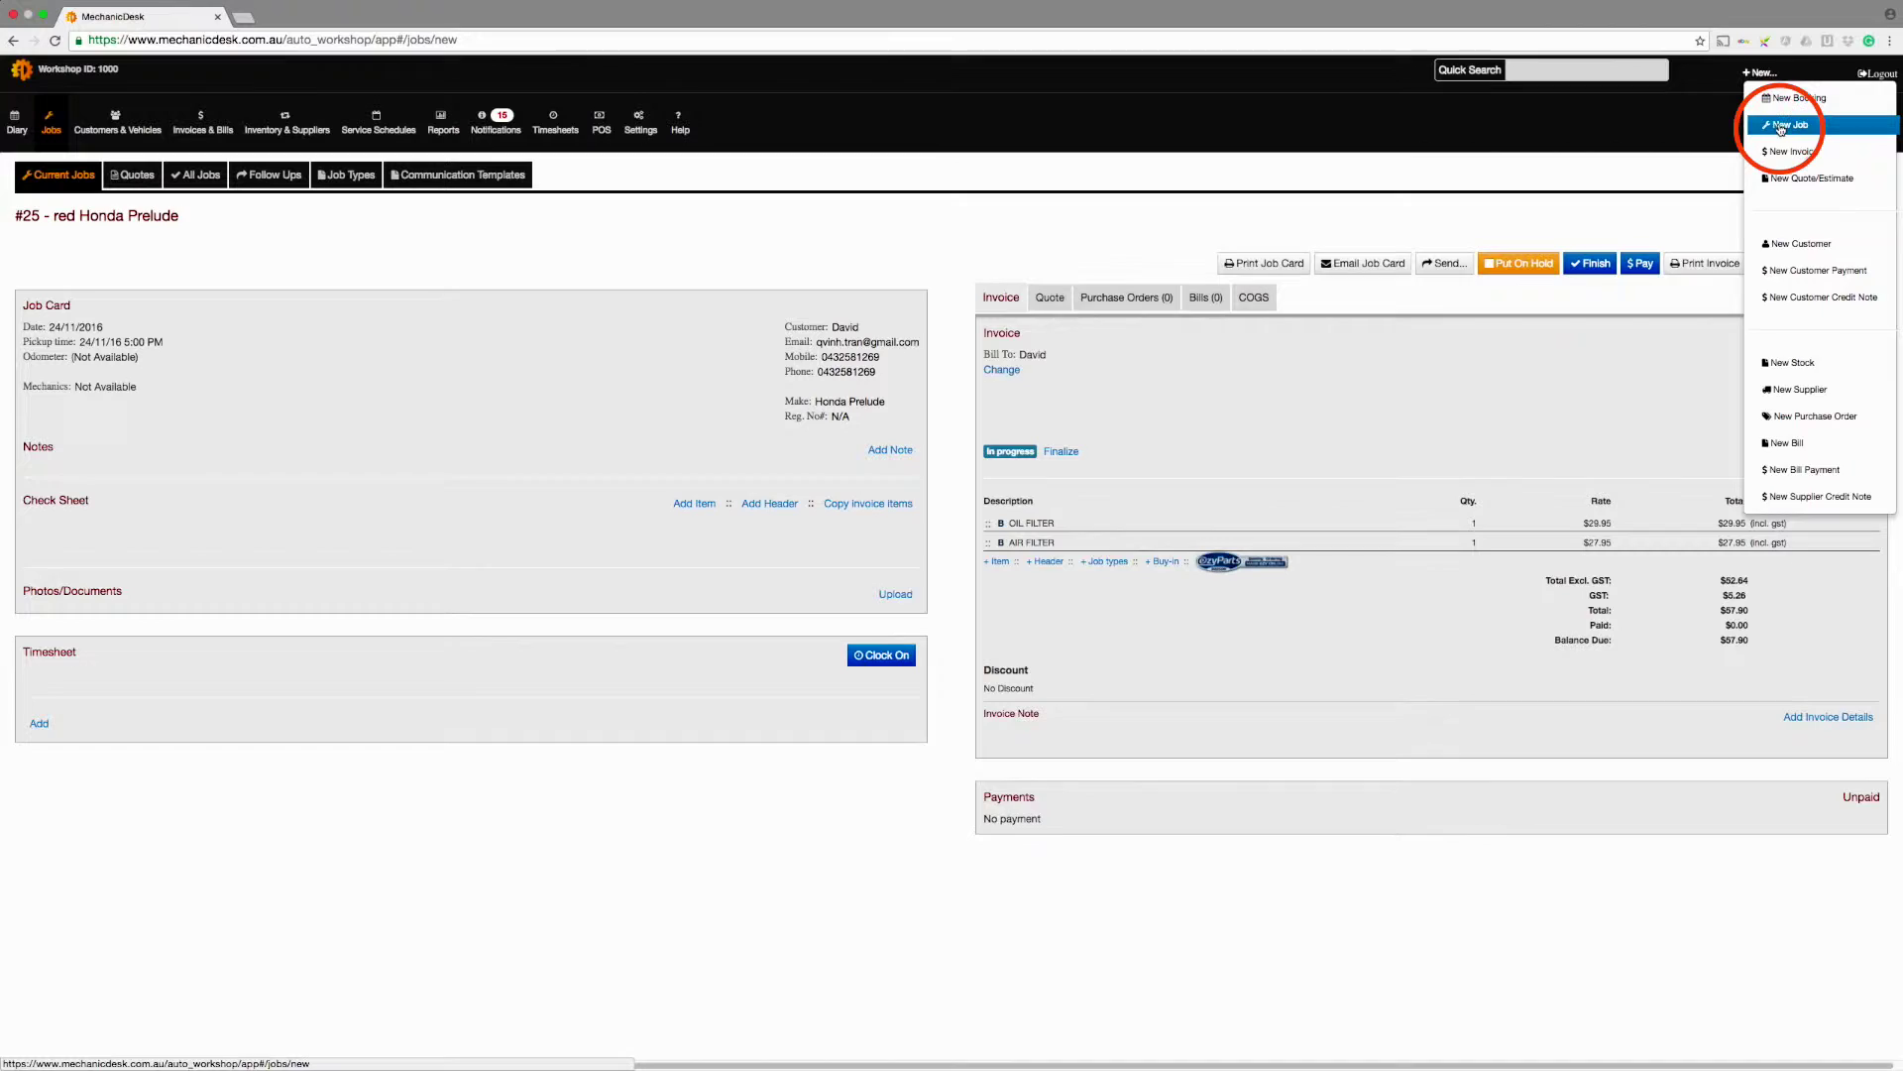
pyautogui.write('Dave')
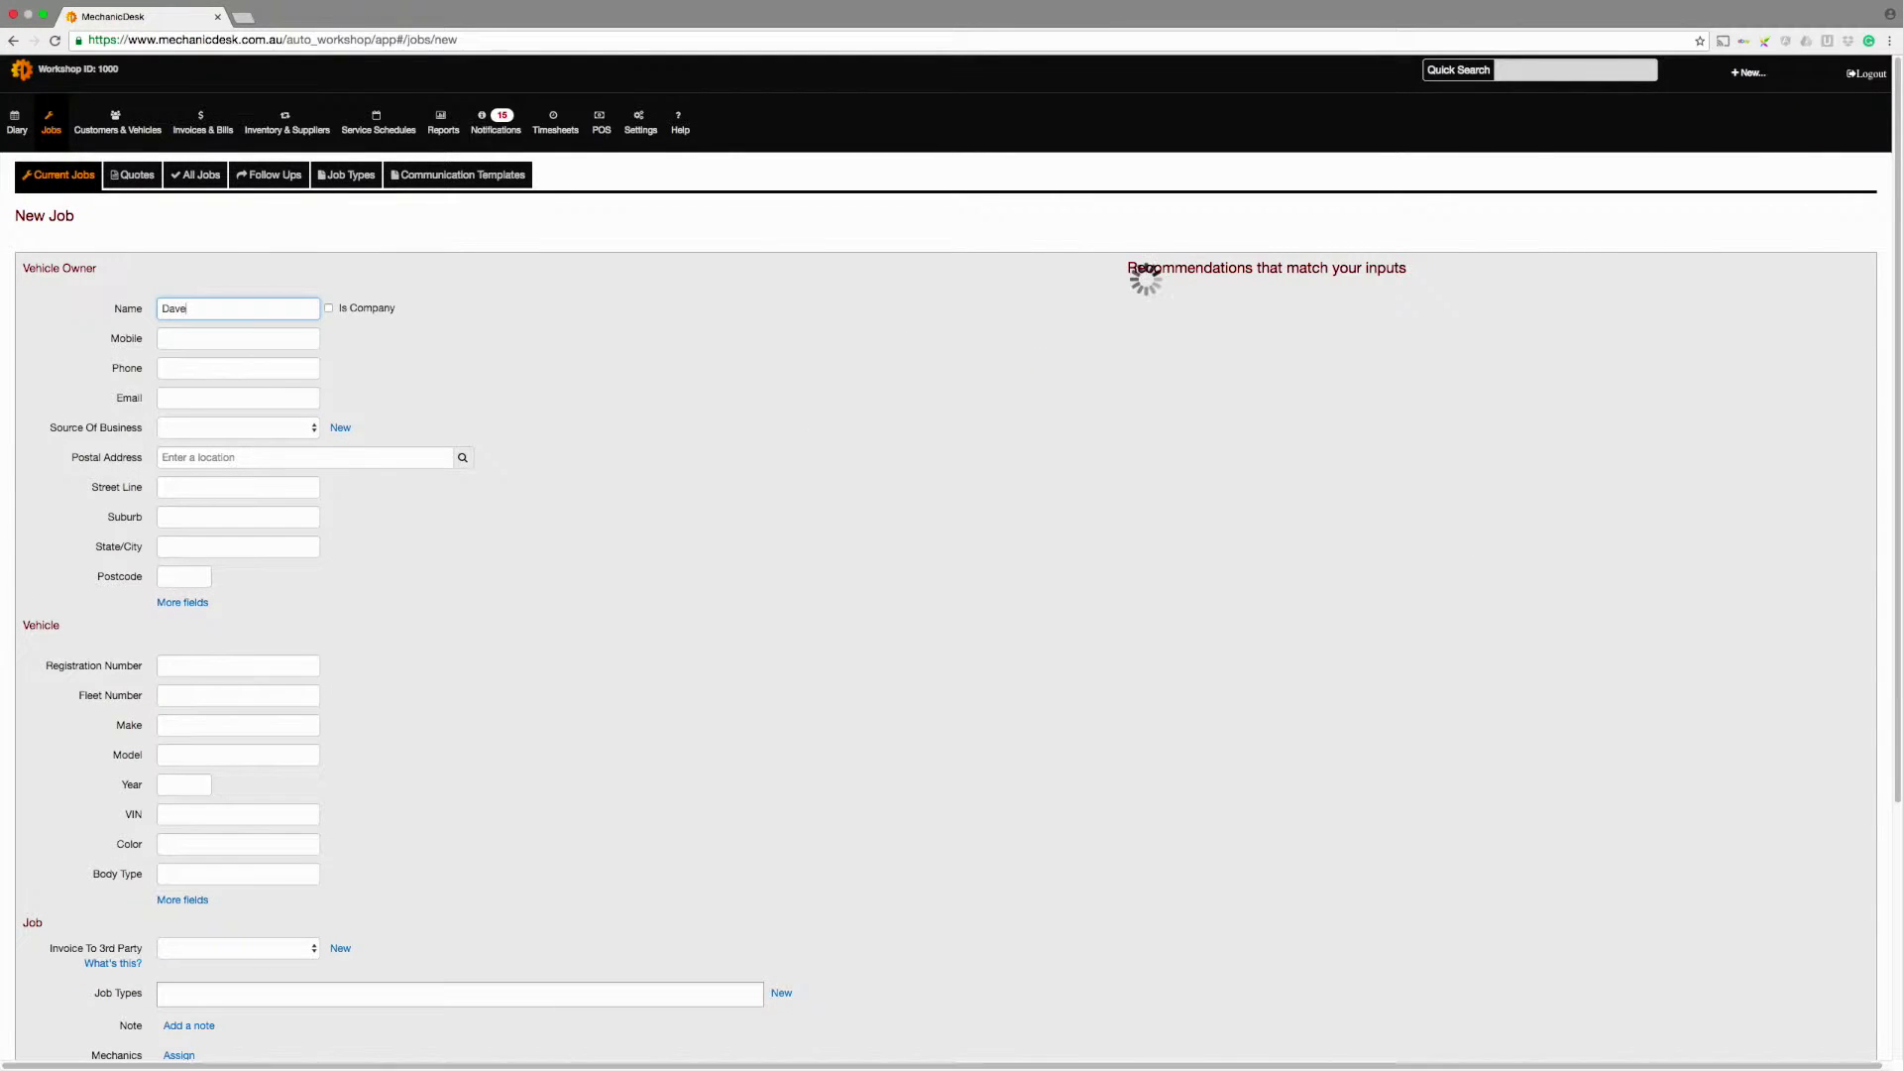
pyautogui.scroll(-3, 577, 722)
pyautogui.click(175, 987)
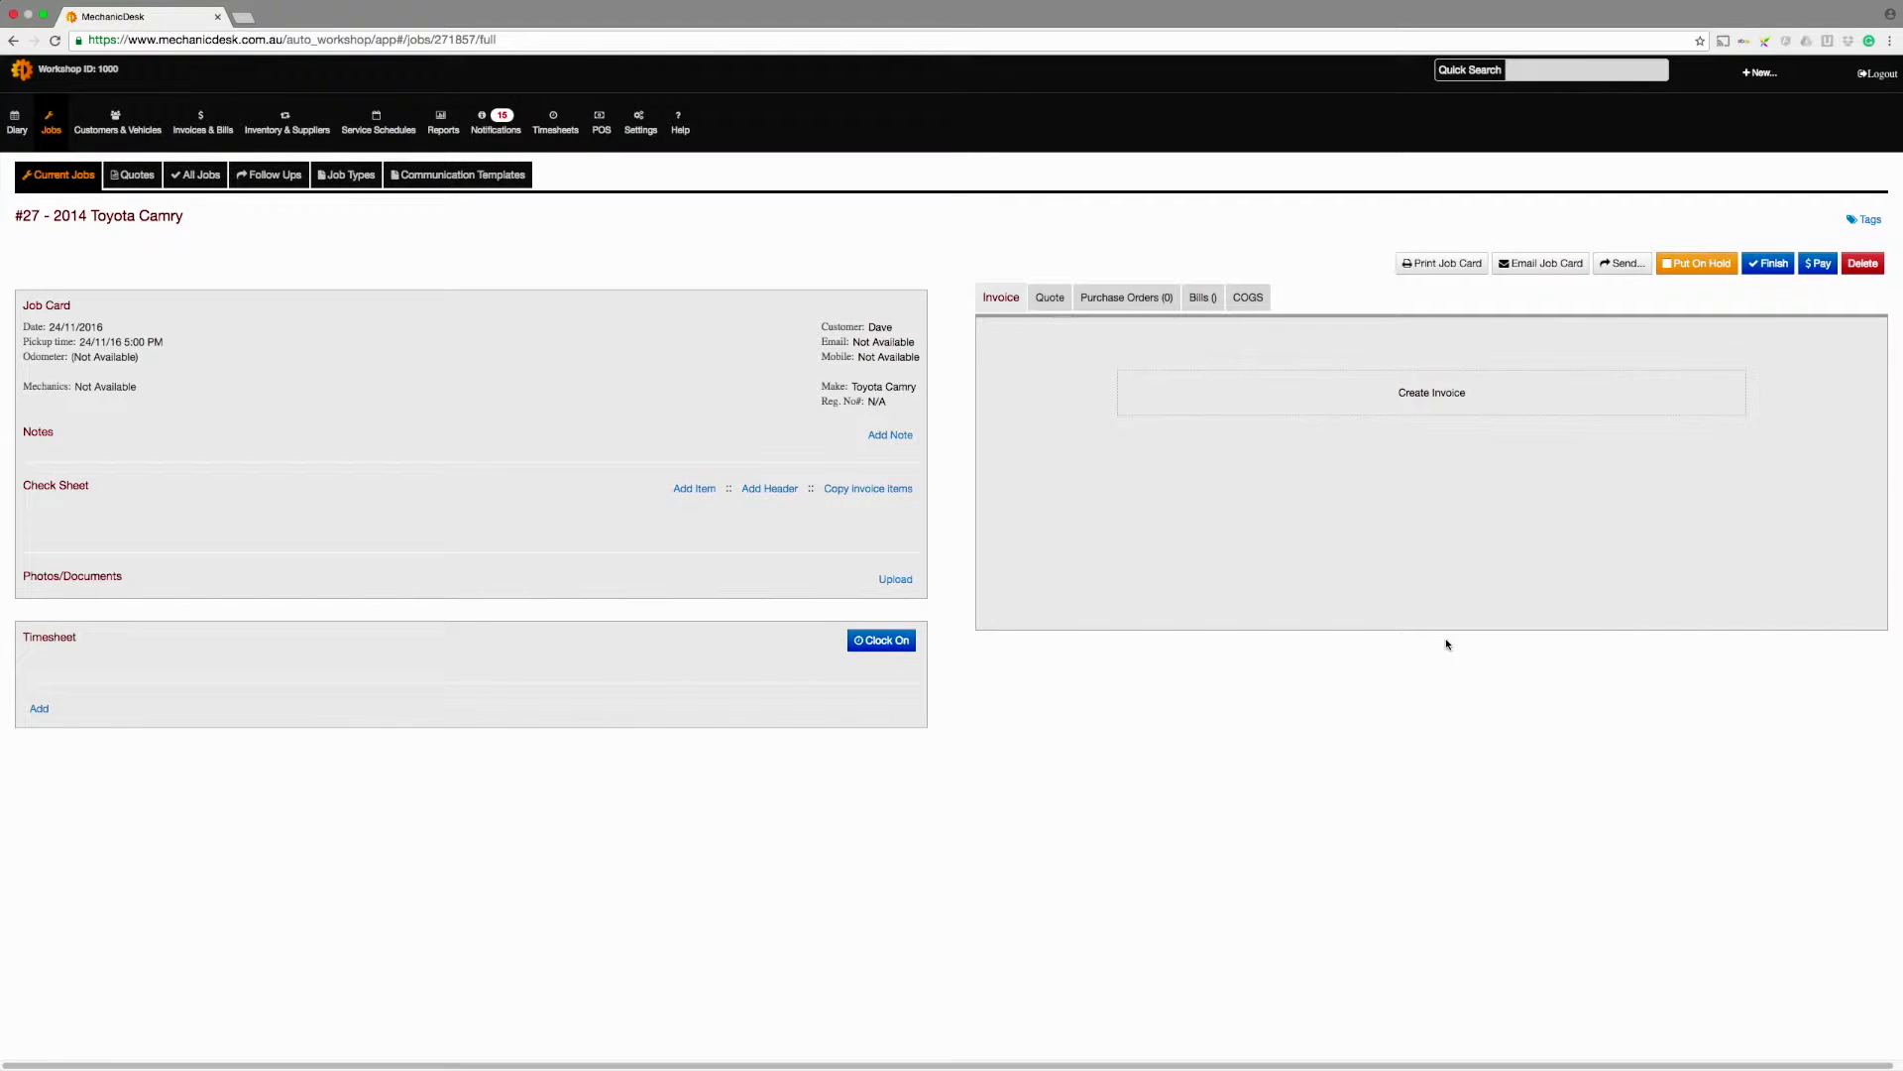
pyautogui.click(1471, 405)
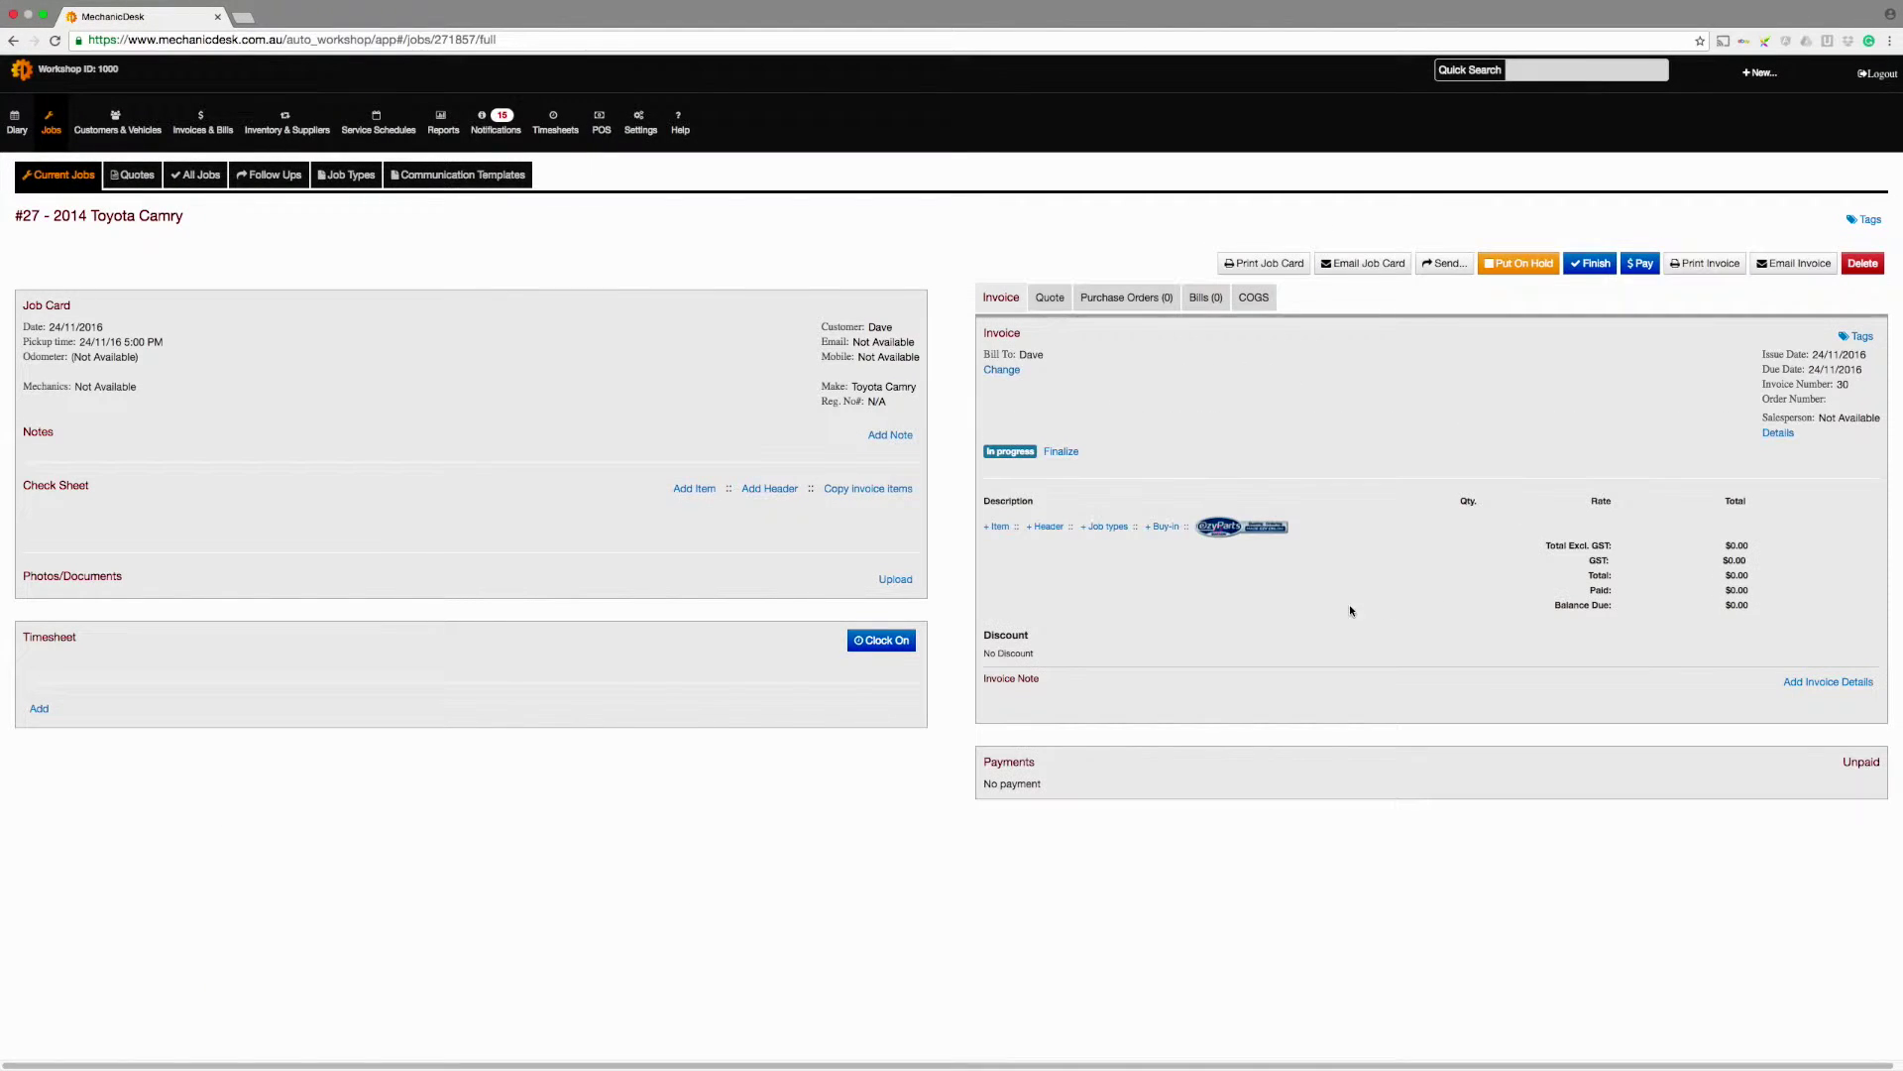
# - Send an EzyParts parts request from job #27's invoice and select request ID 1159
pyautogui.click(1220, 527)
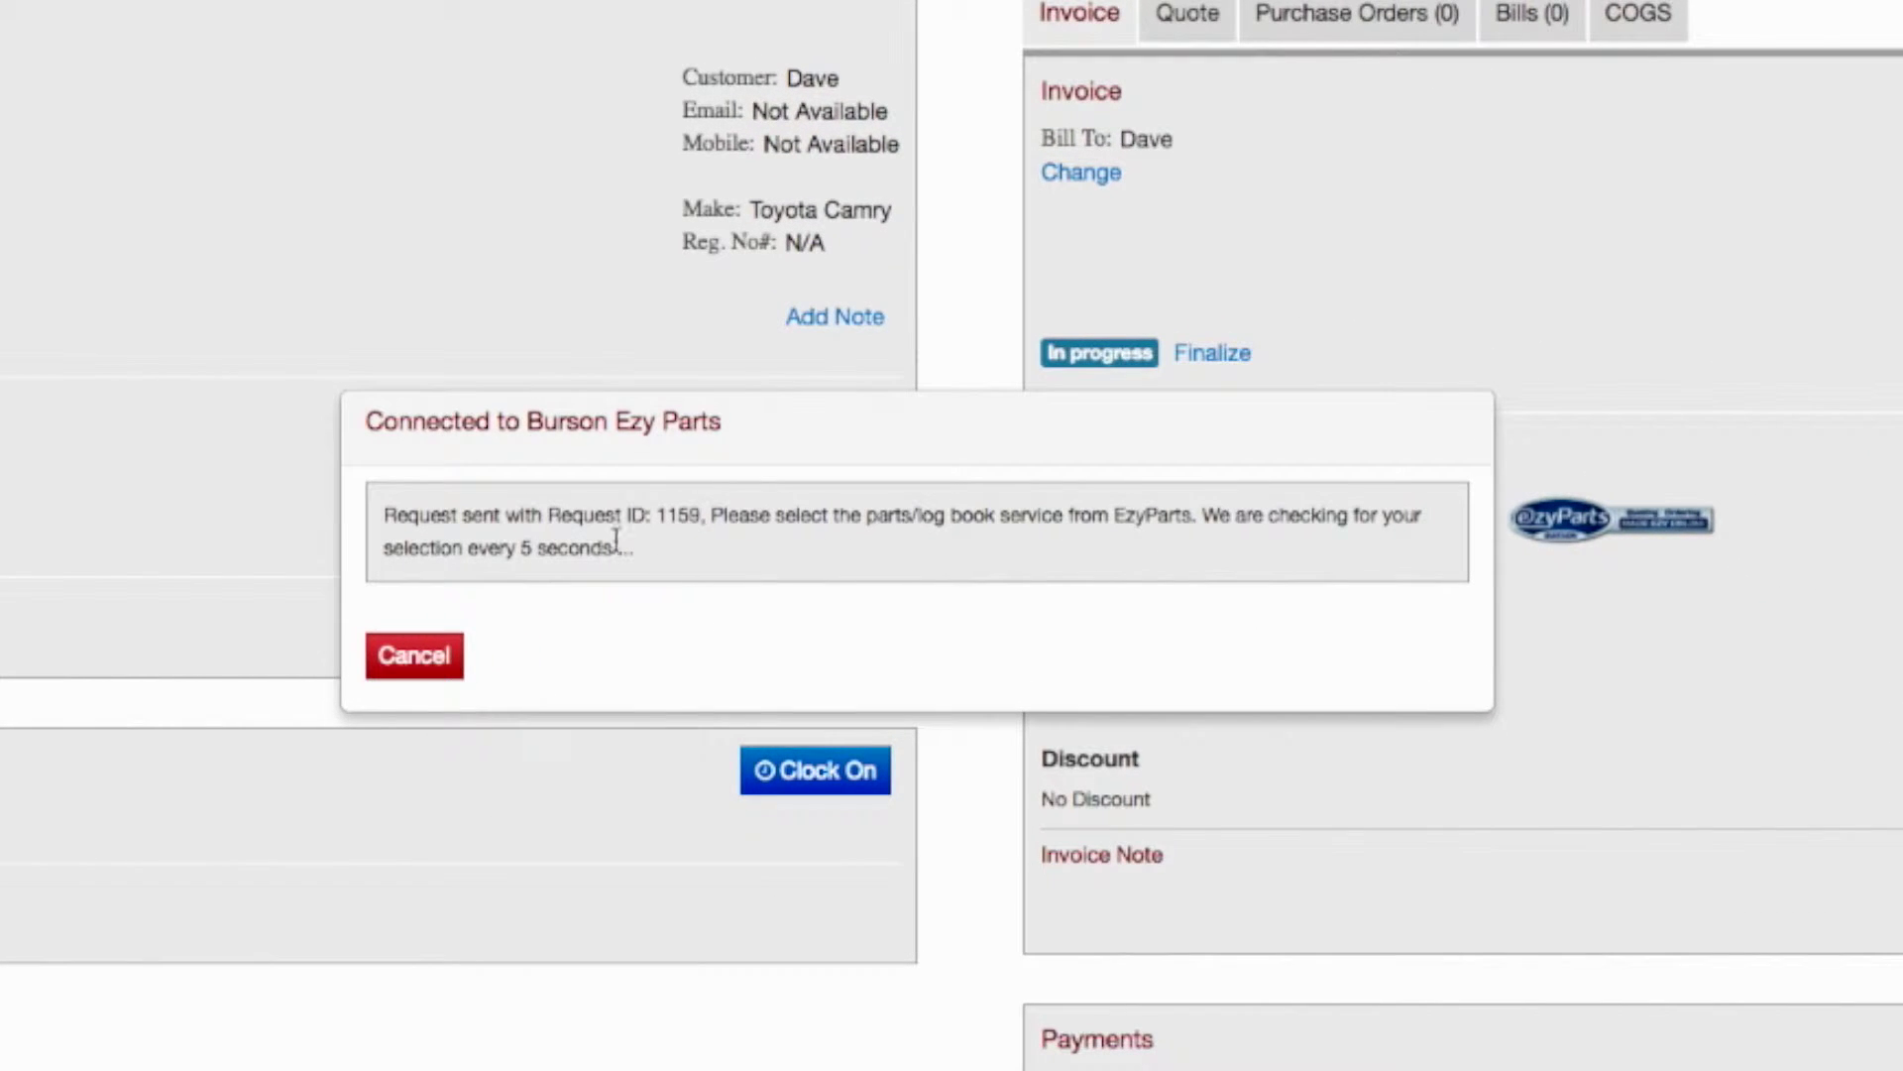
pyautogui.moveTo(658, 516); pyautogui.dragTo(703, 524)
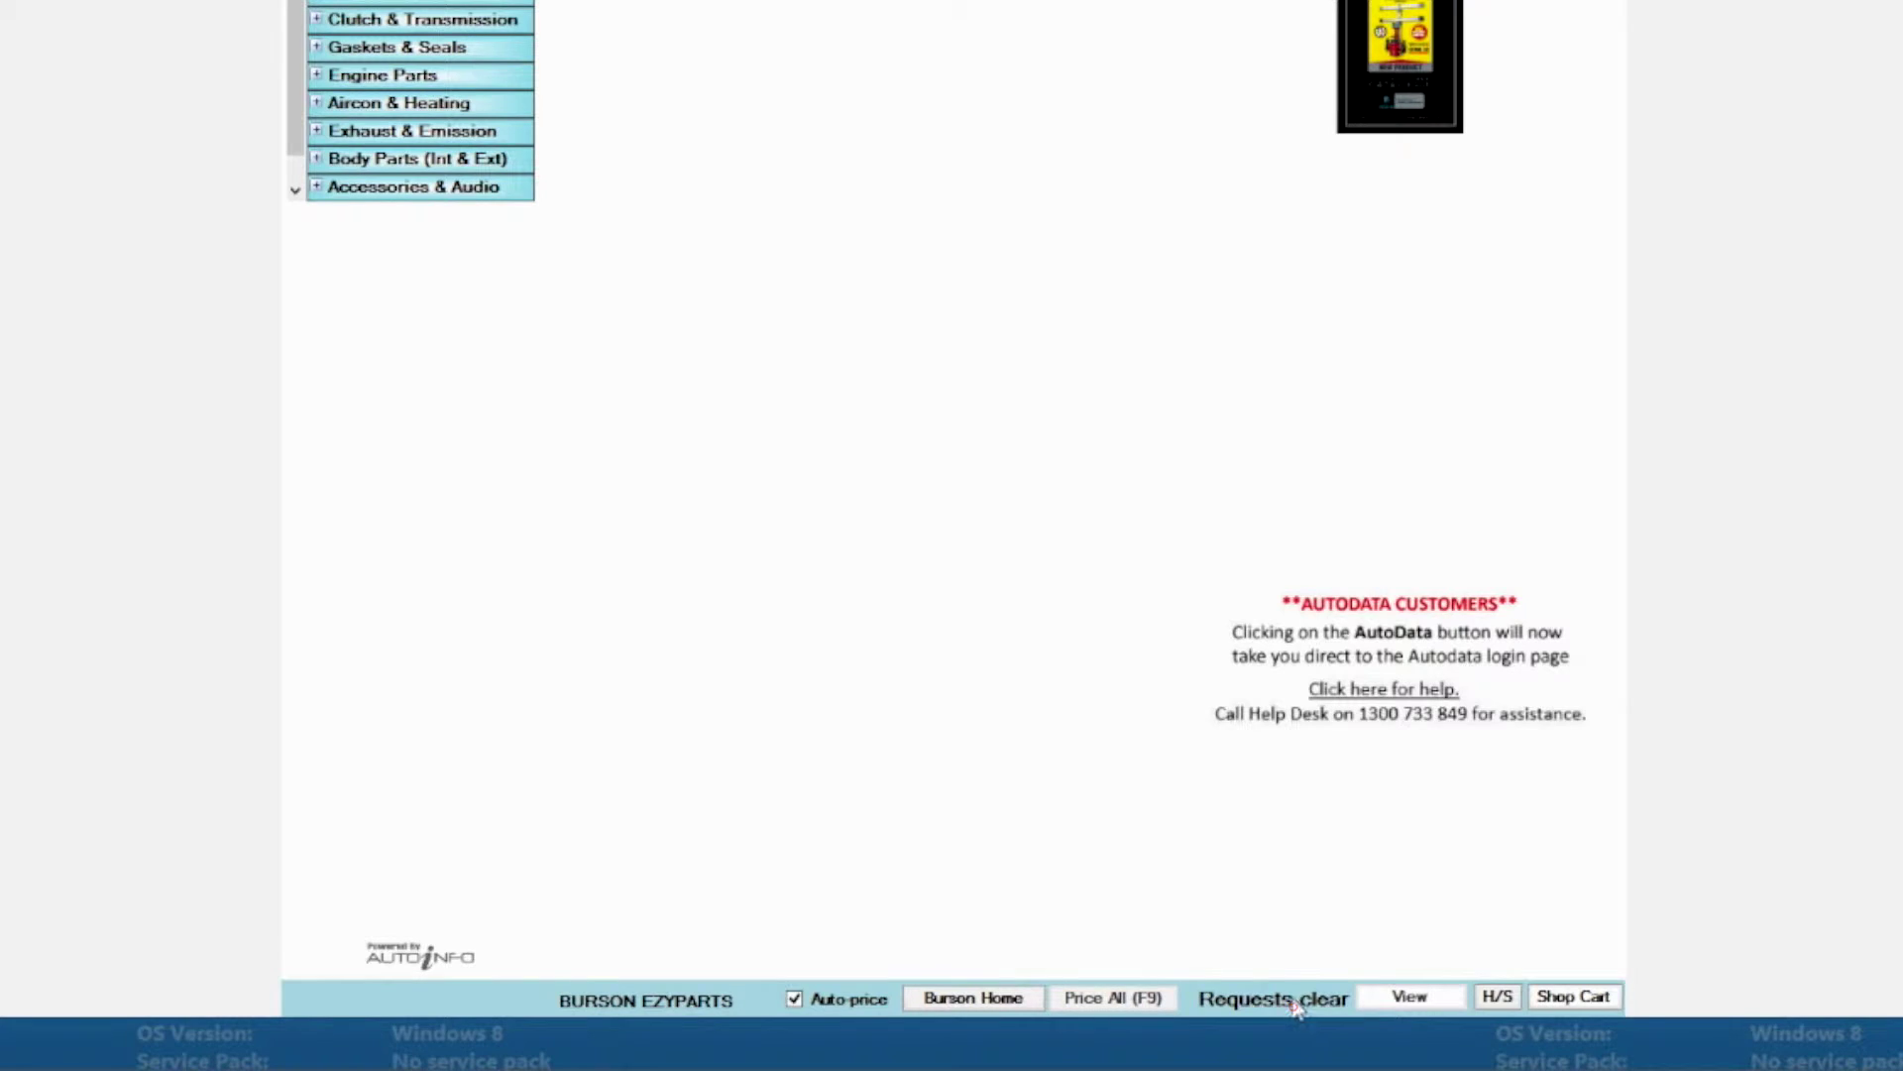
# - Load the Camry request, order R2648P, A1849 and FW12T parts, and view the quote
pyautogui.click(1295, 1007)
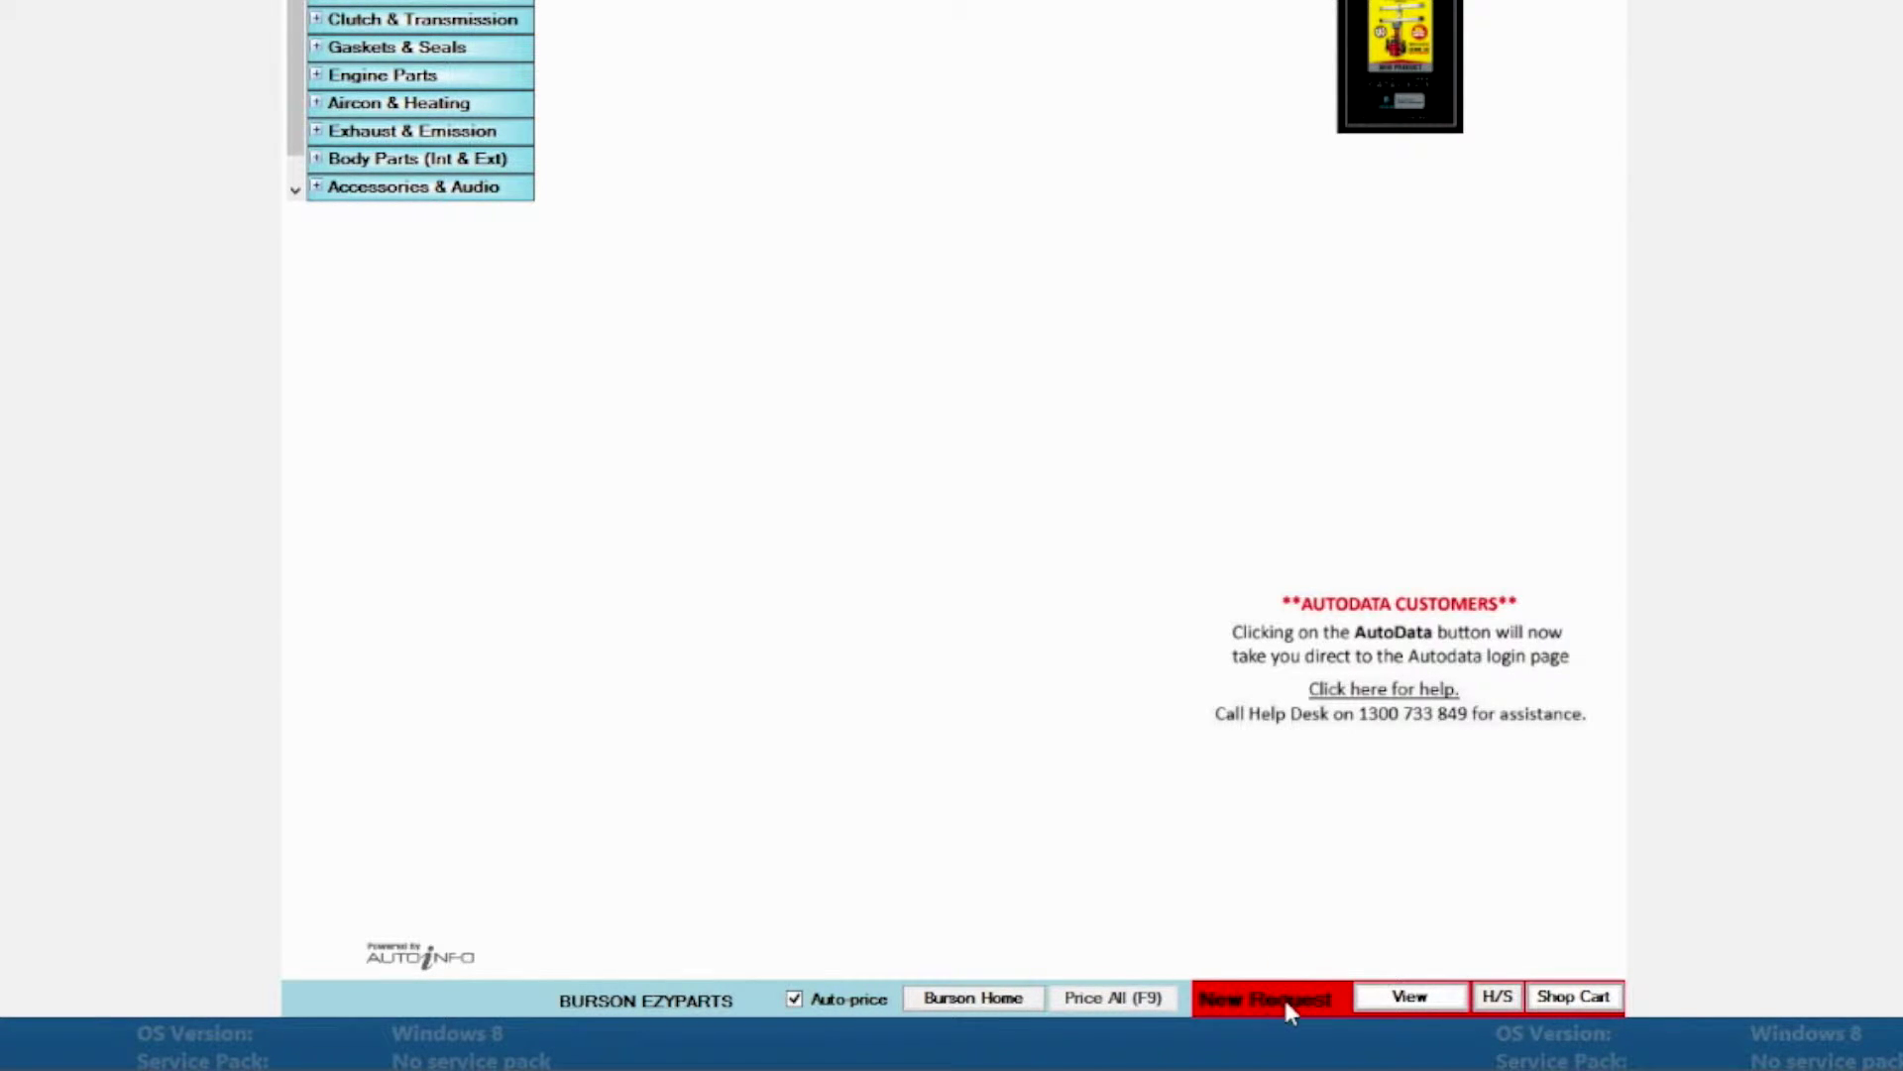
pyautogui.click(1408, 1000)
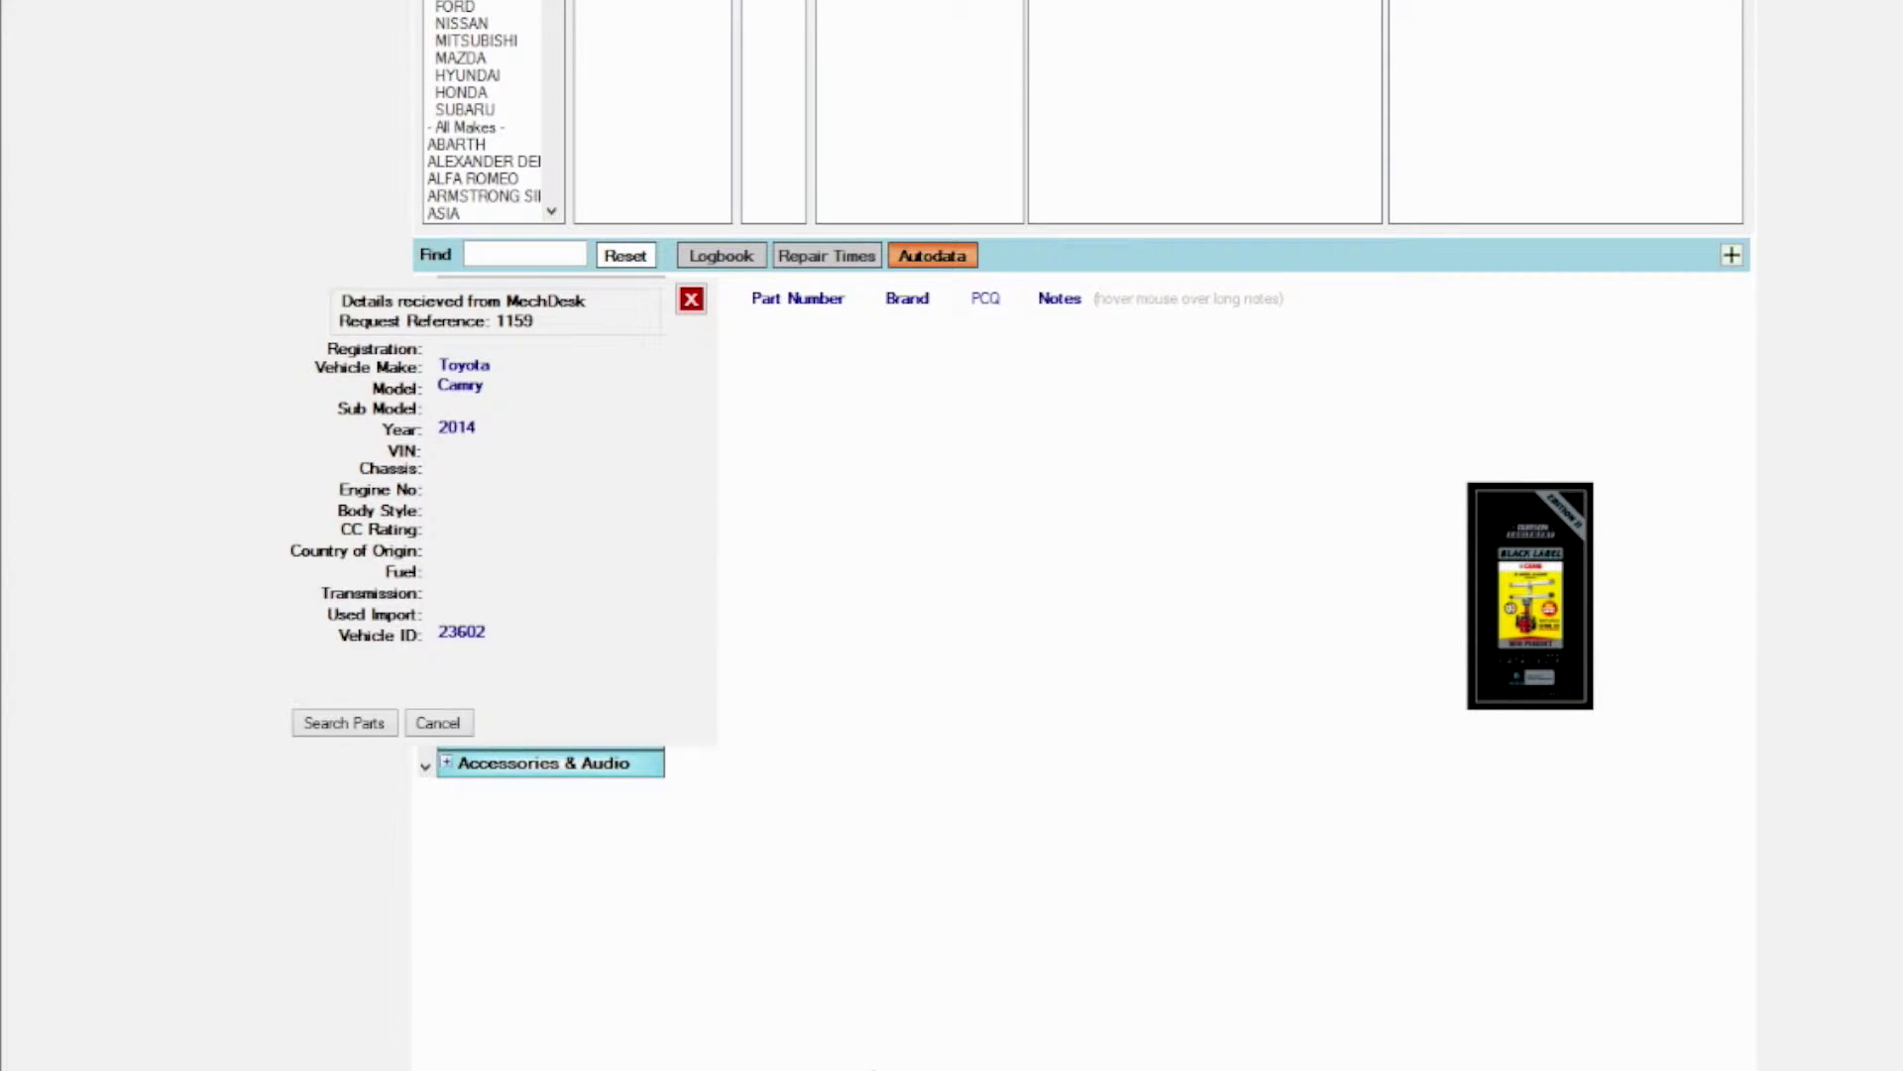
pyautogui.click(388, 721)
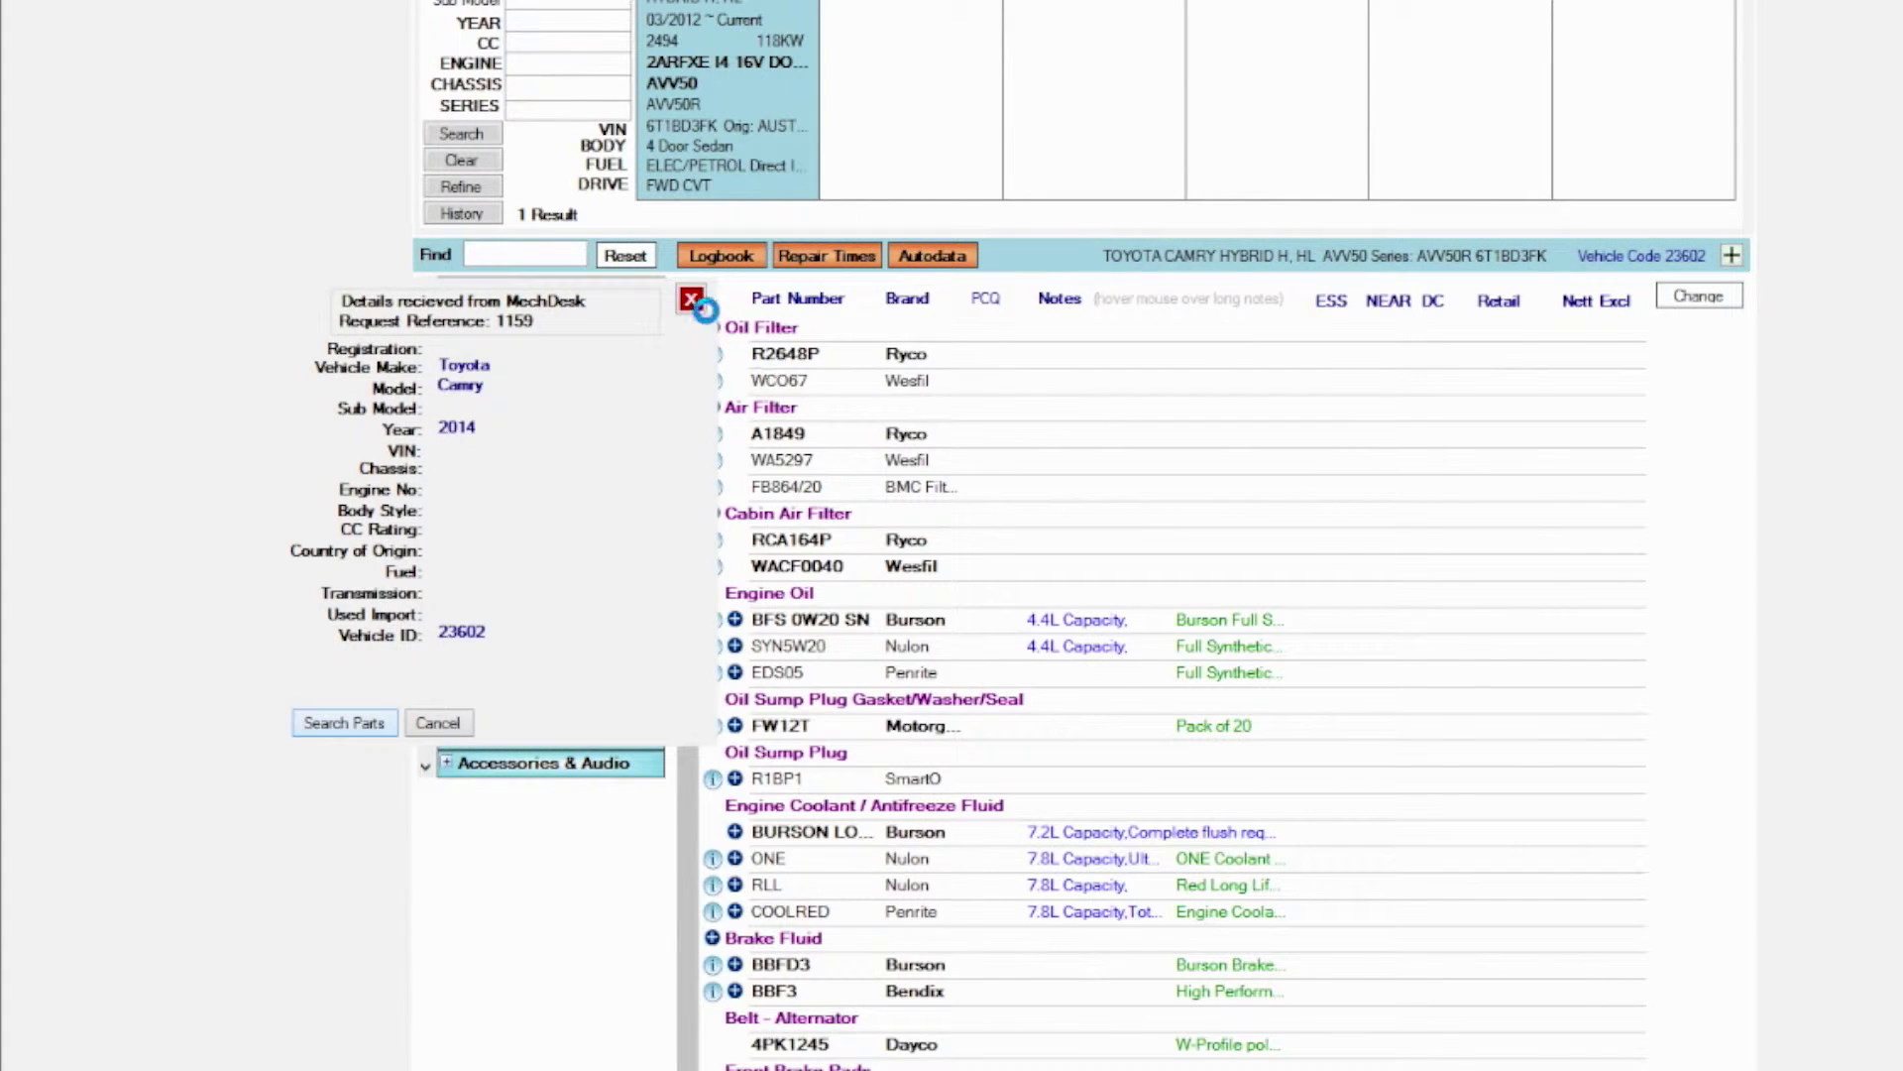
pyautogui.click(1722, 359)
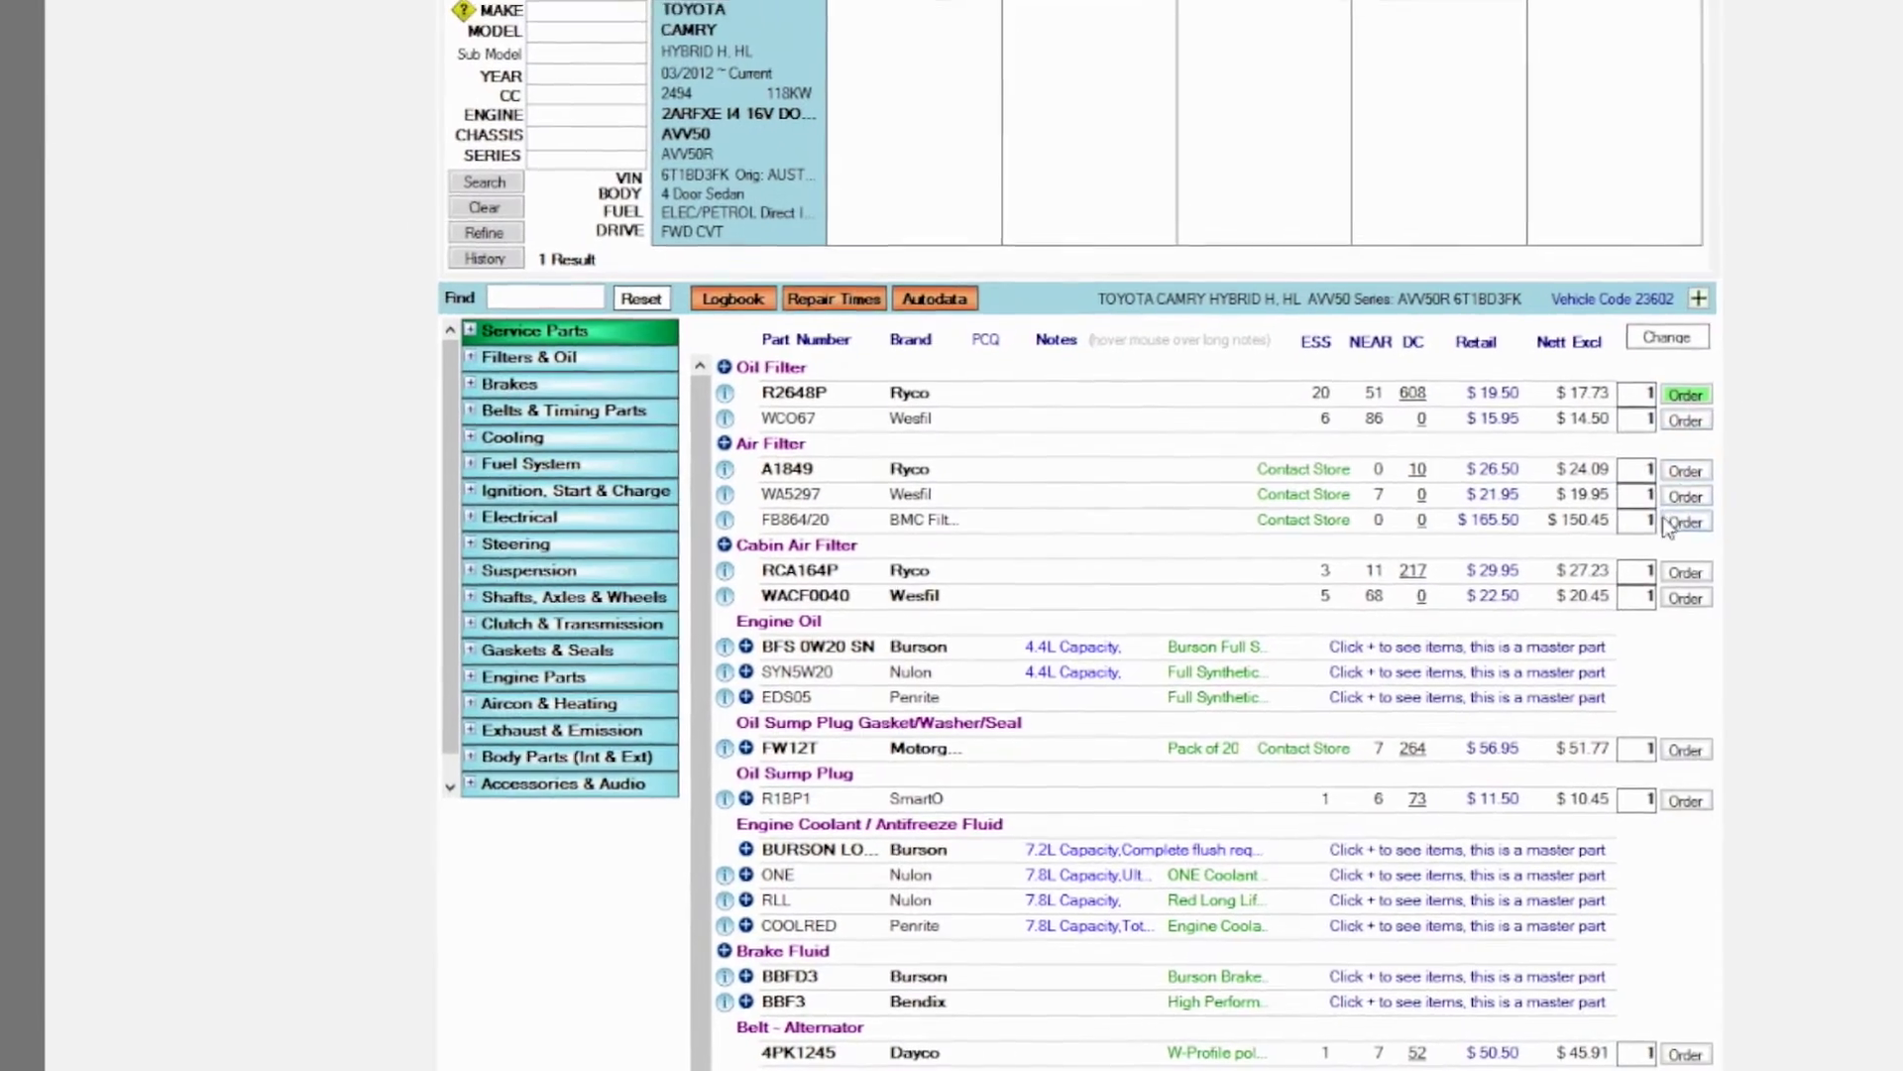
pyautogui.click(1587, 694)
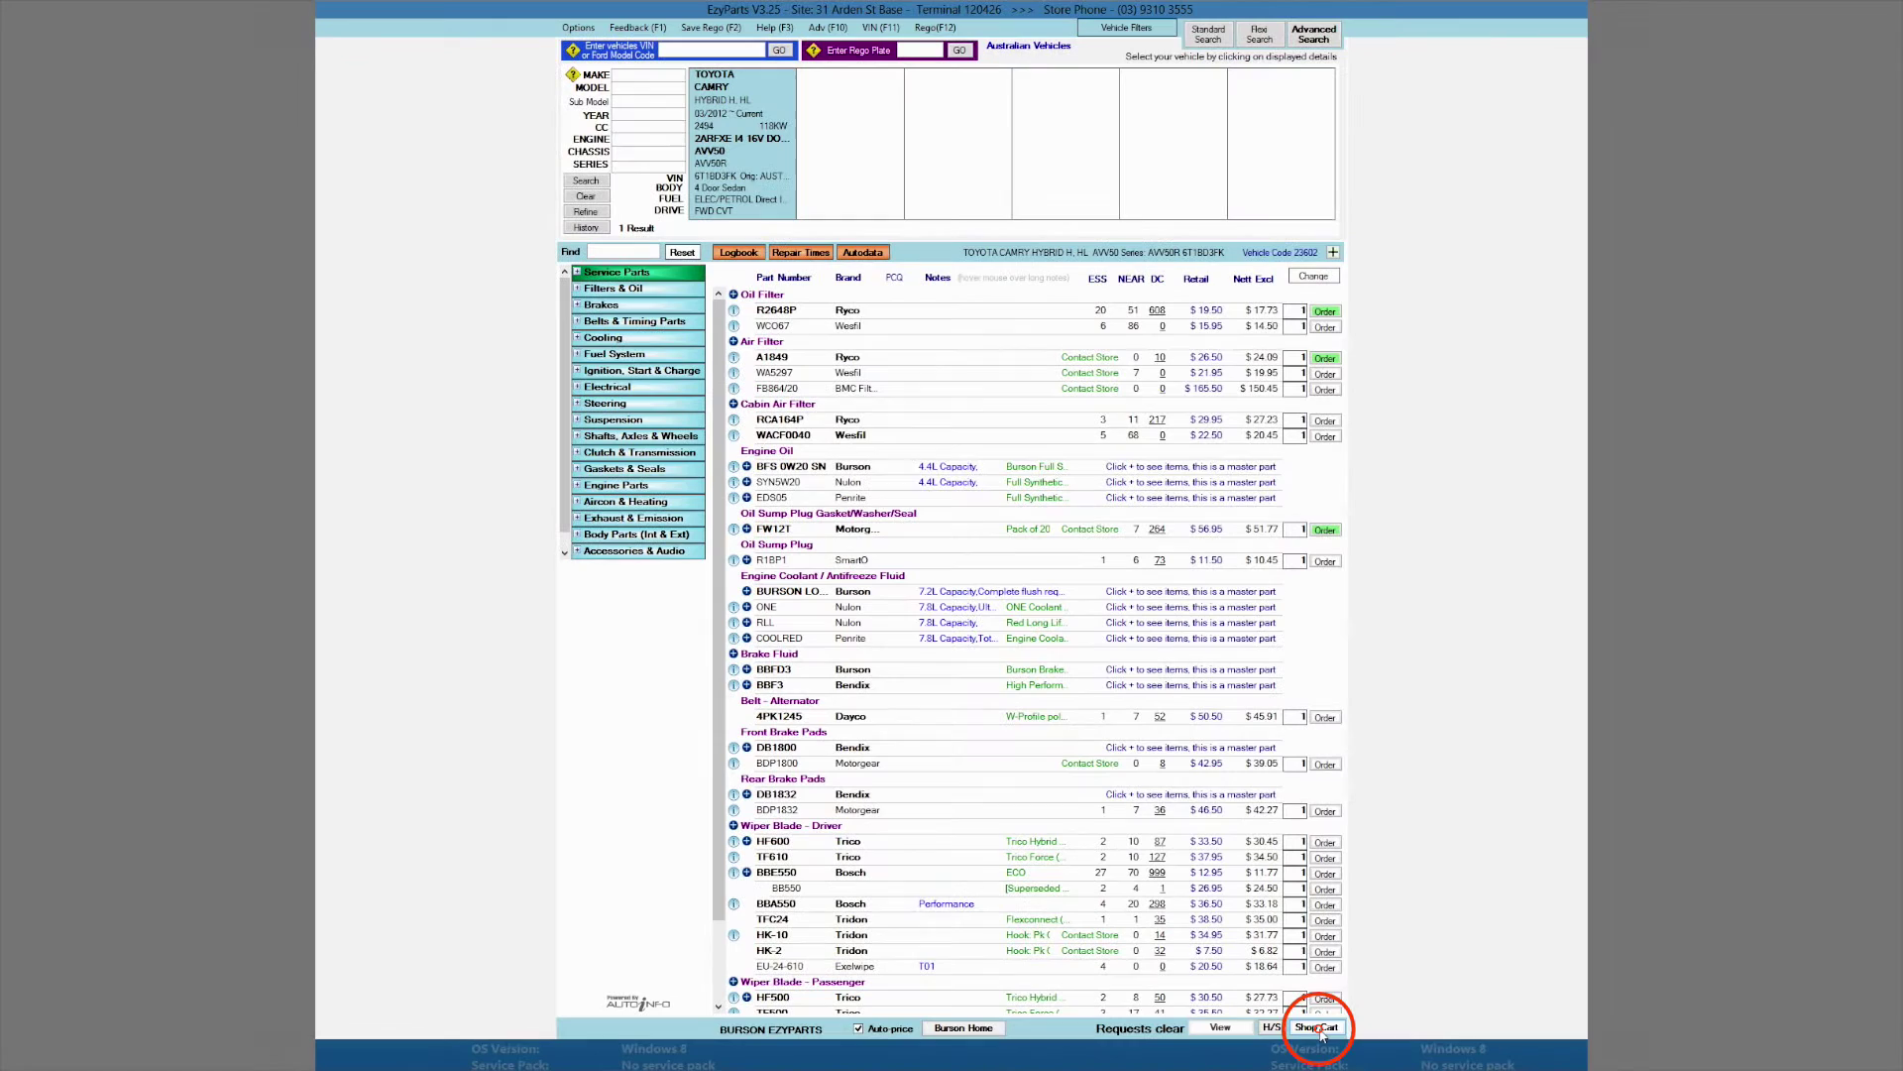
pyautogui.click(1316, 1028)
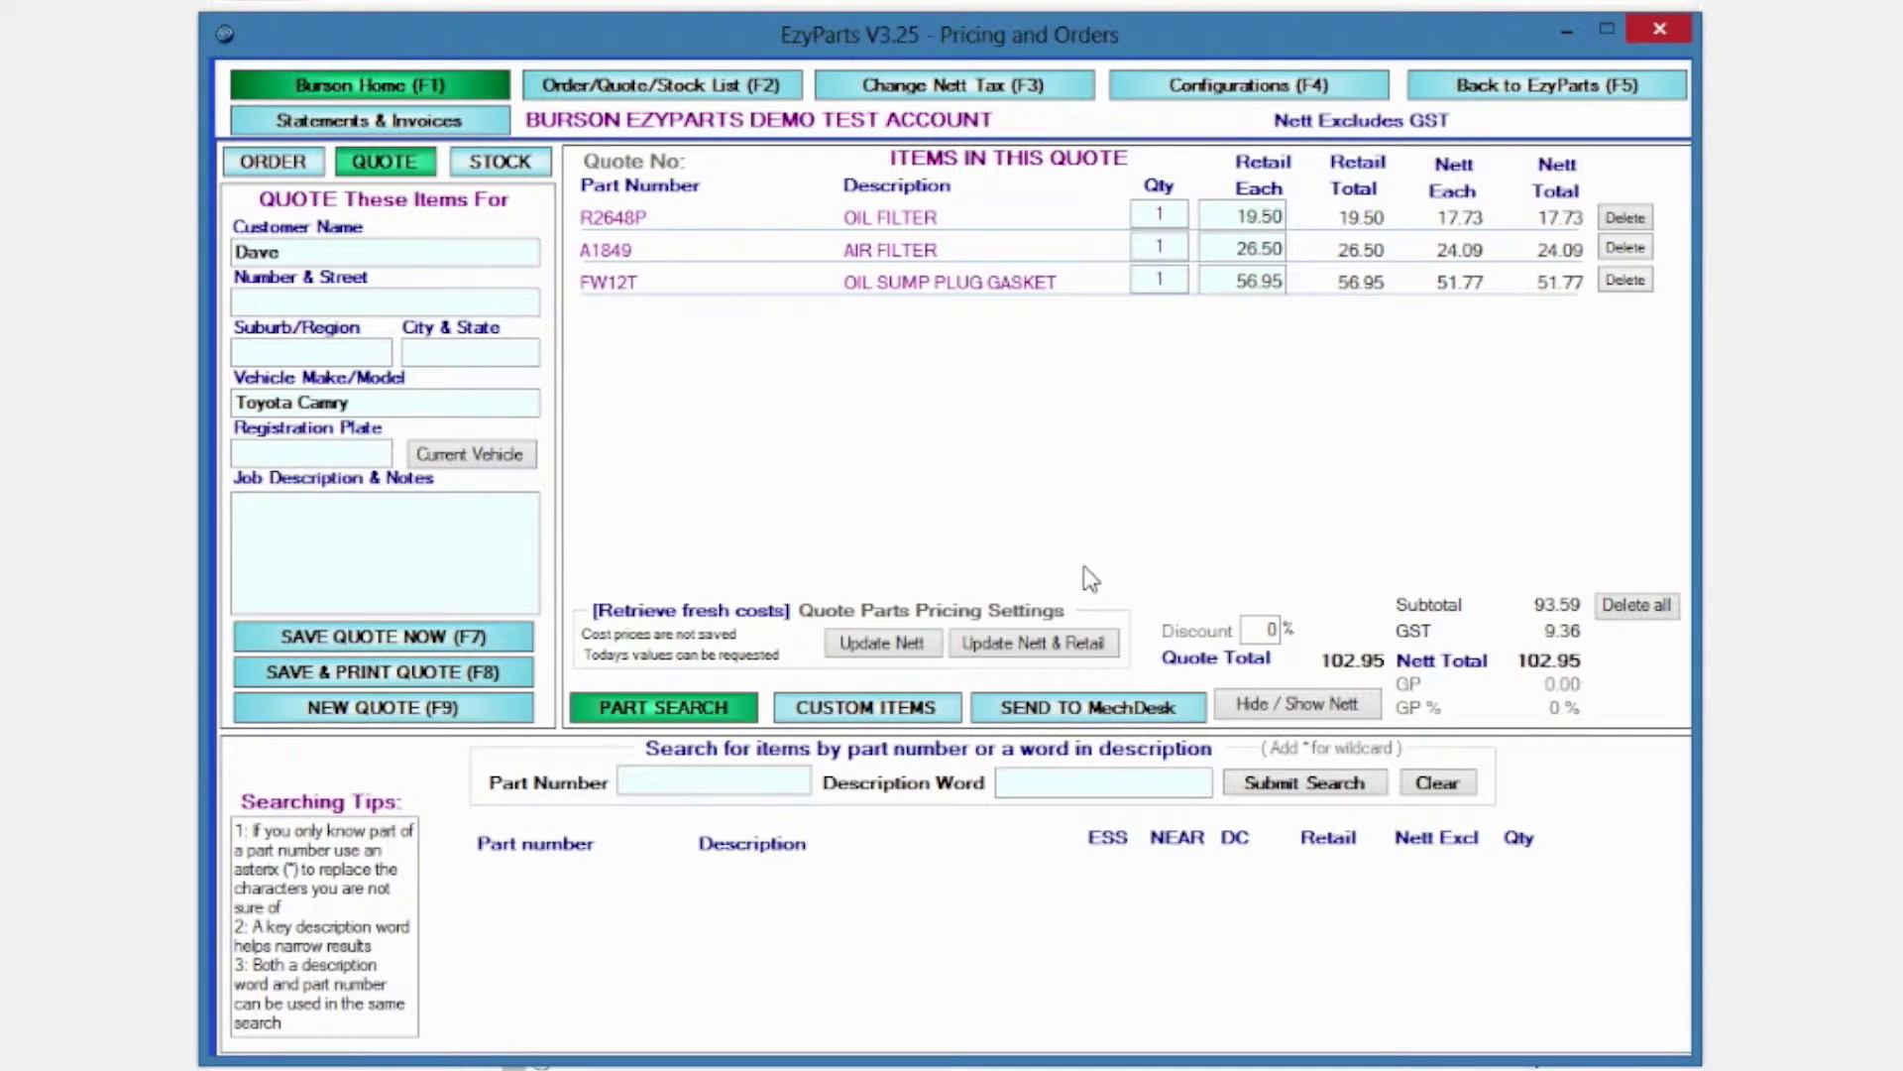
# - Send the three quoted Camry parts, totalling $102.95, to Mechanic Desk
pyautogui.click(1074, 714)
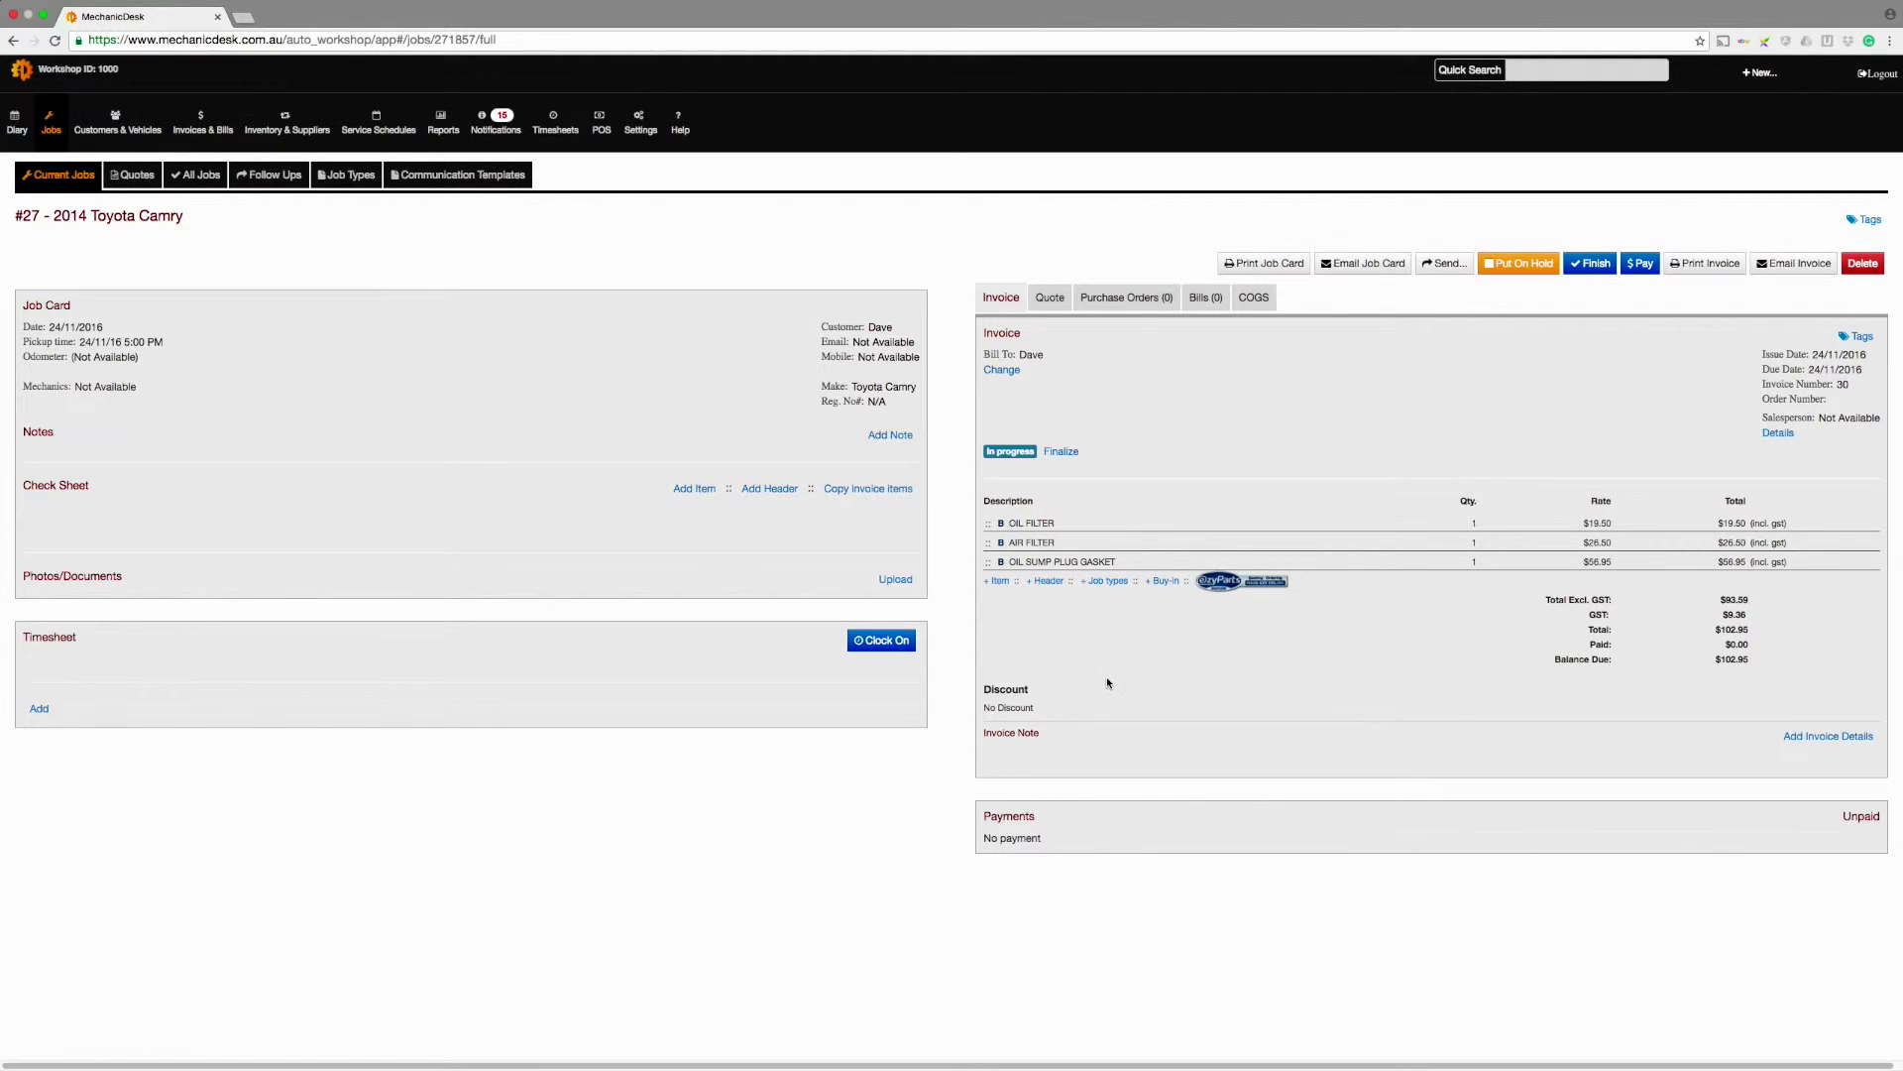
# - Create job #28 for the Camry and send EzyParts request 1160
pyautogui.click(1760, 72)
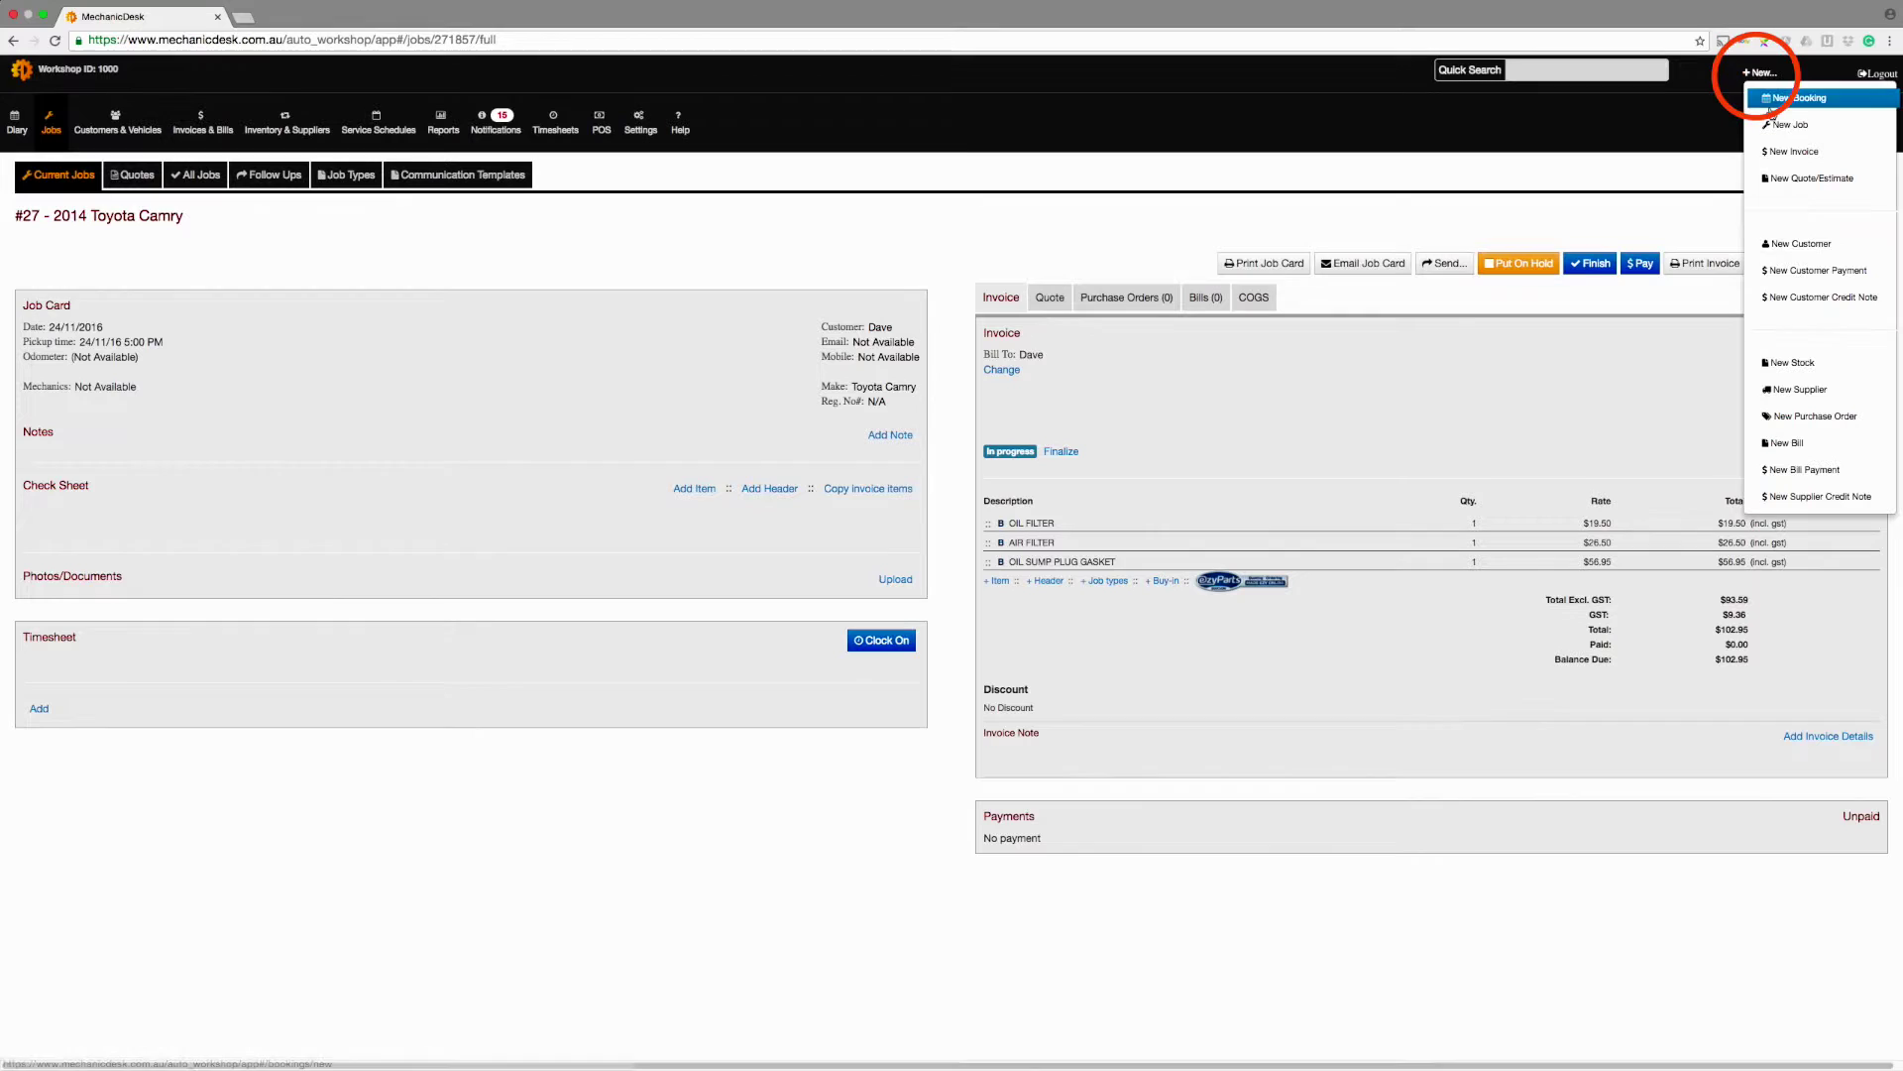
pyautogui.click(1778, 130)
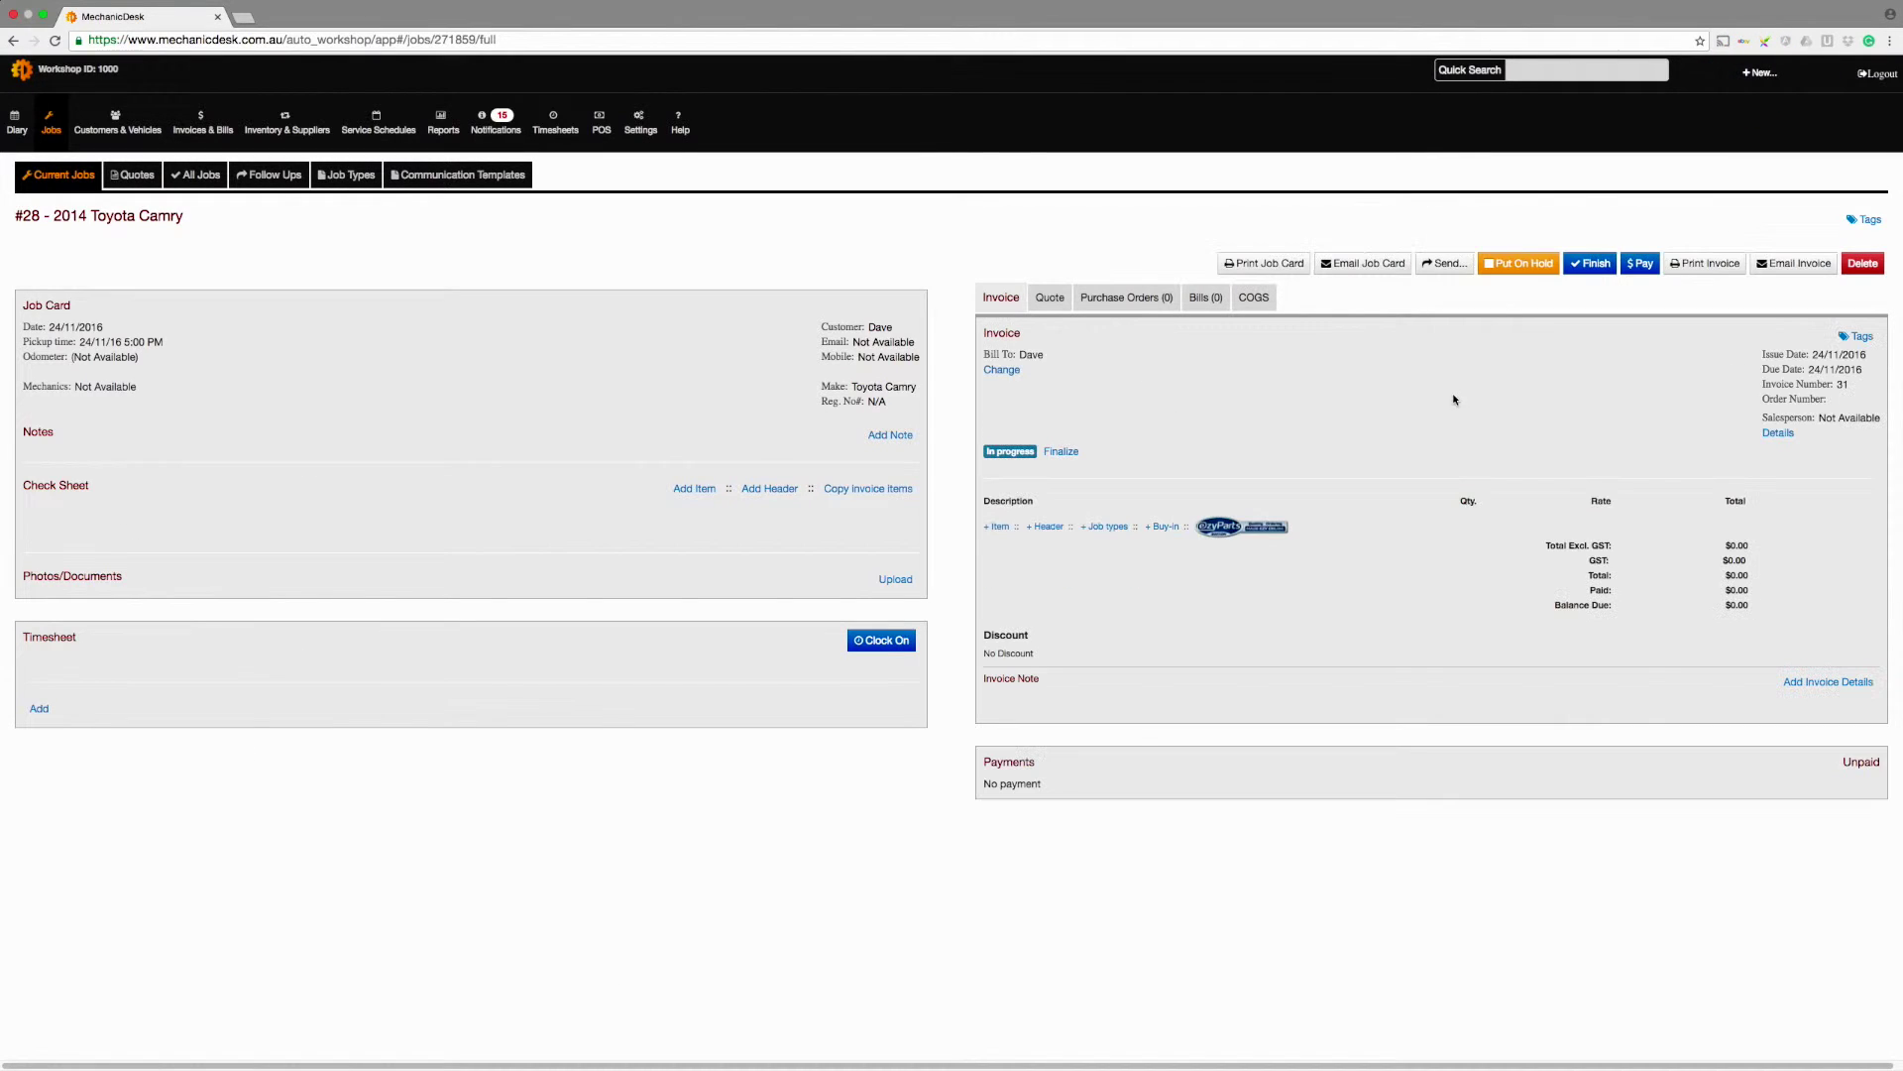
pyautogui.click(1259, 531)
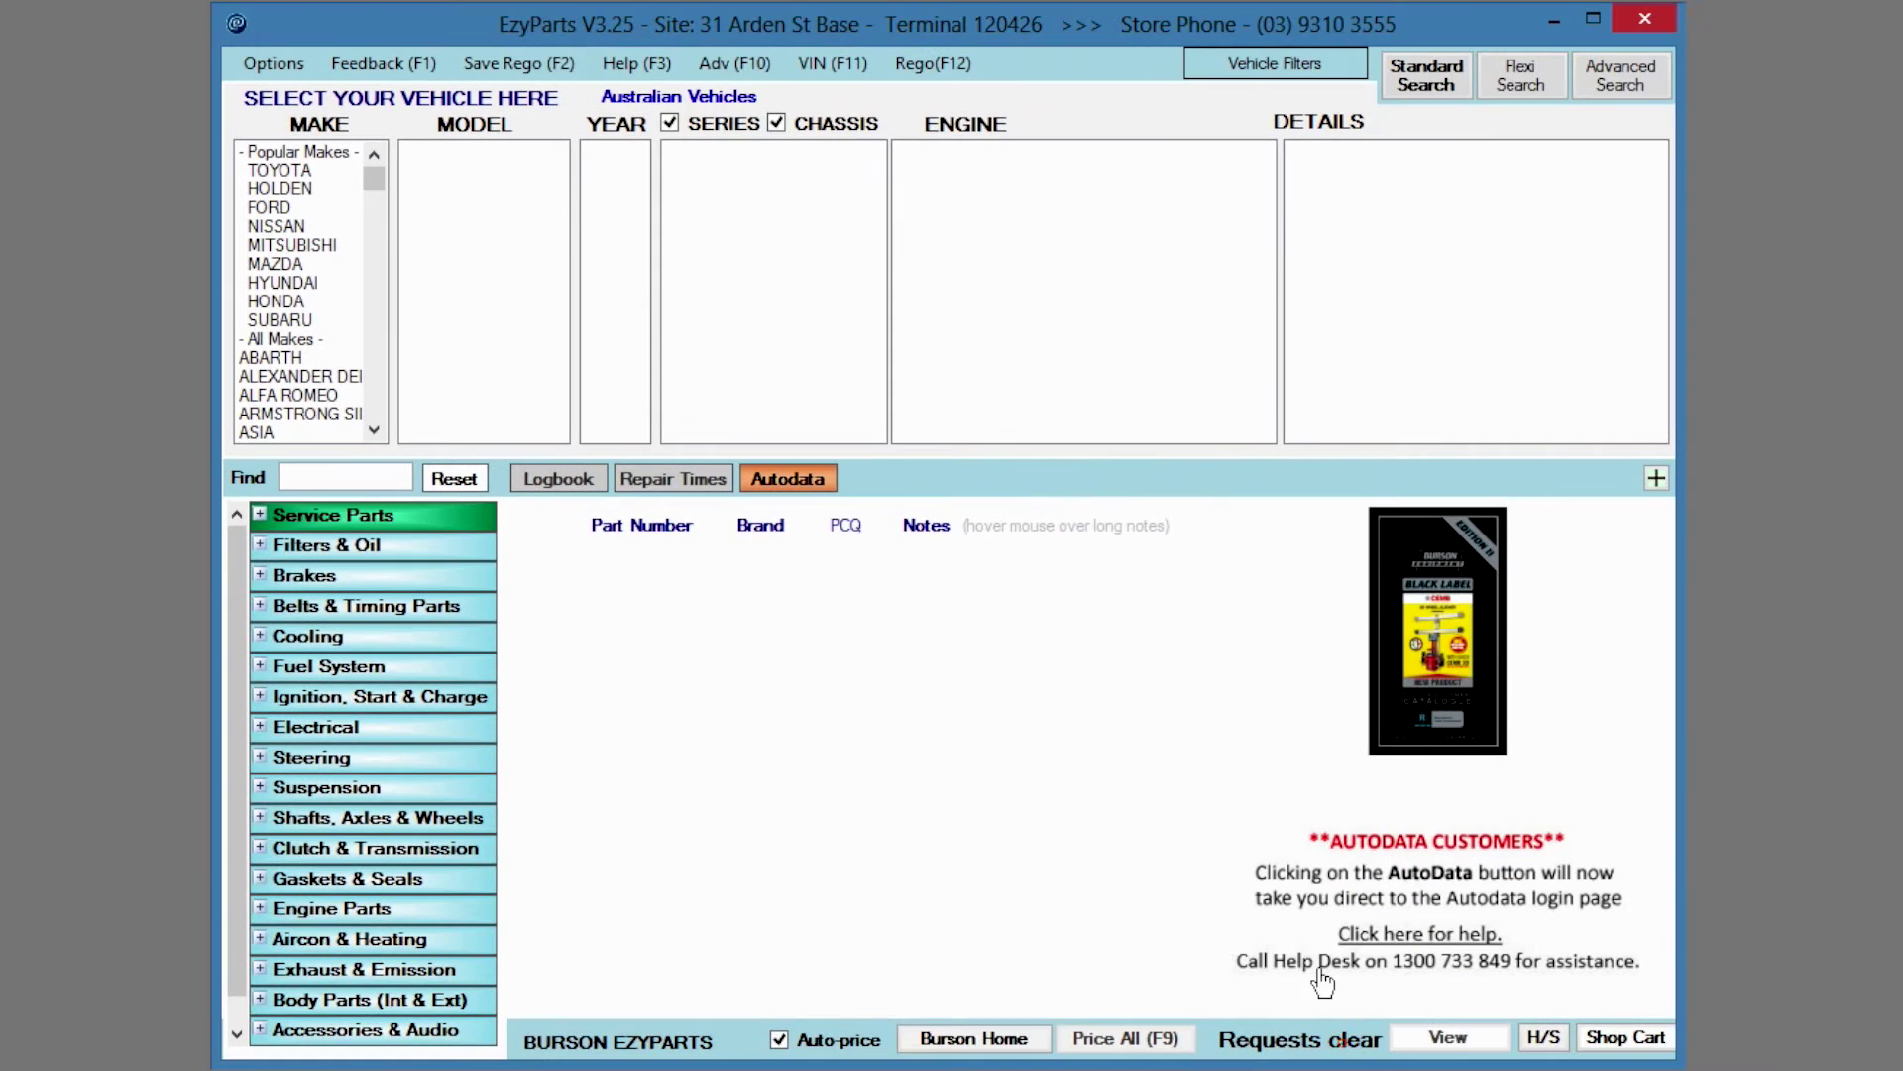
pyautogui.click(1335, 1039)
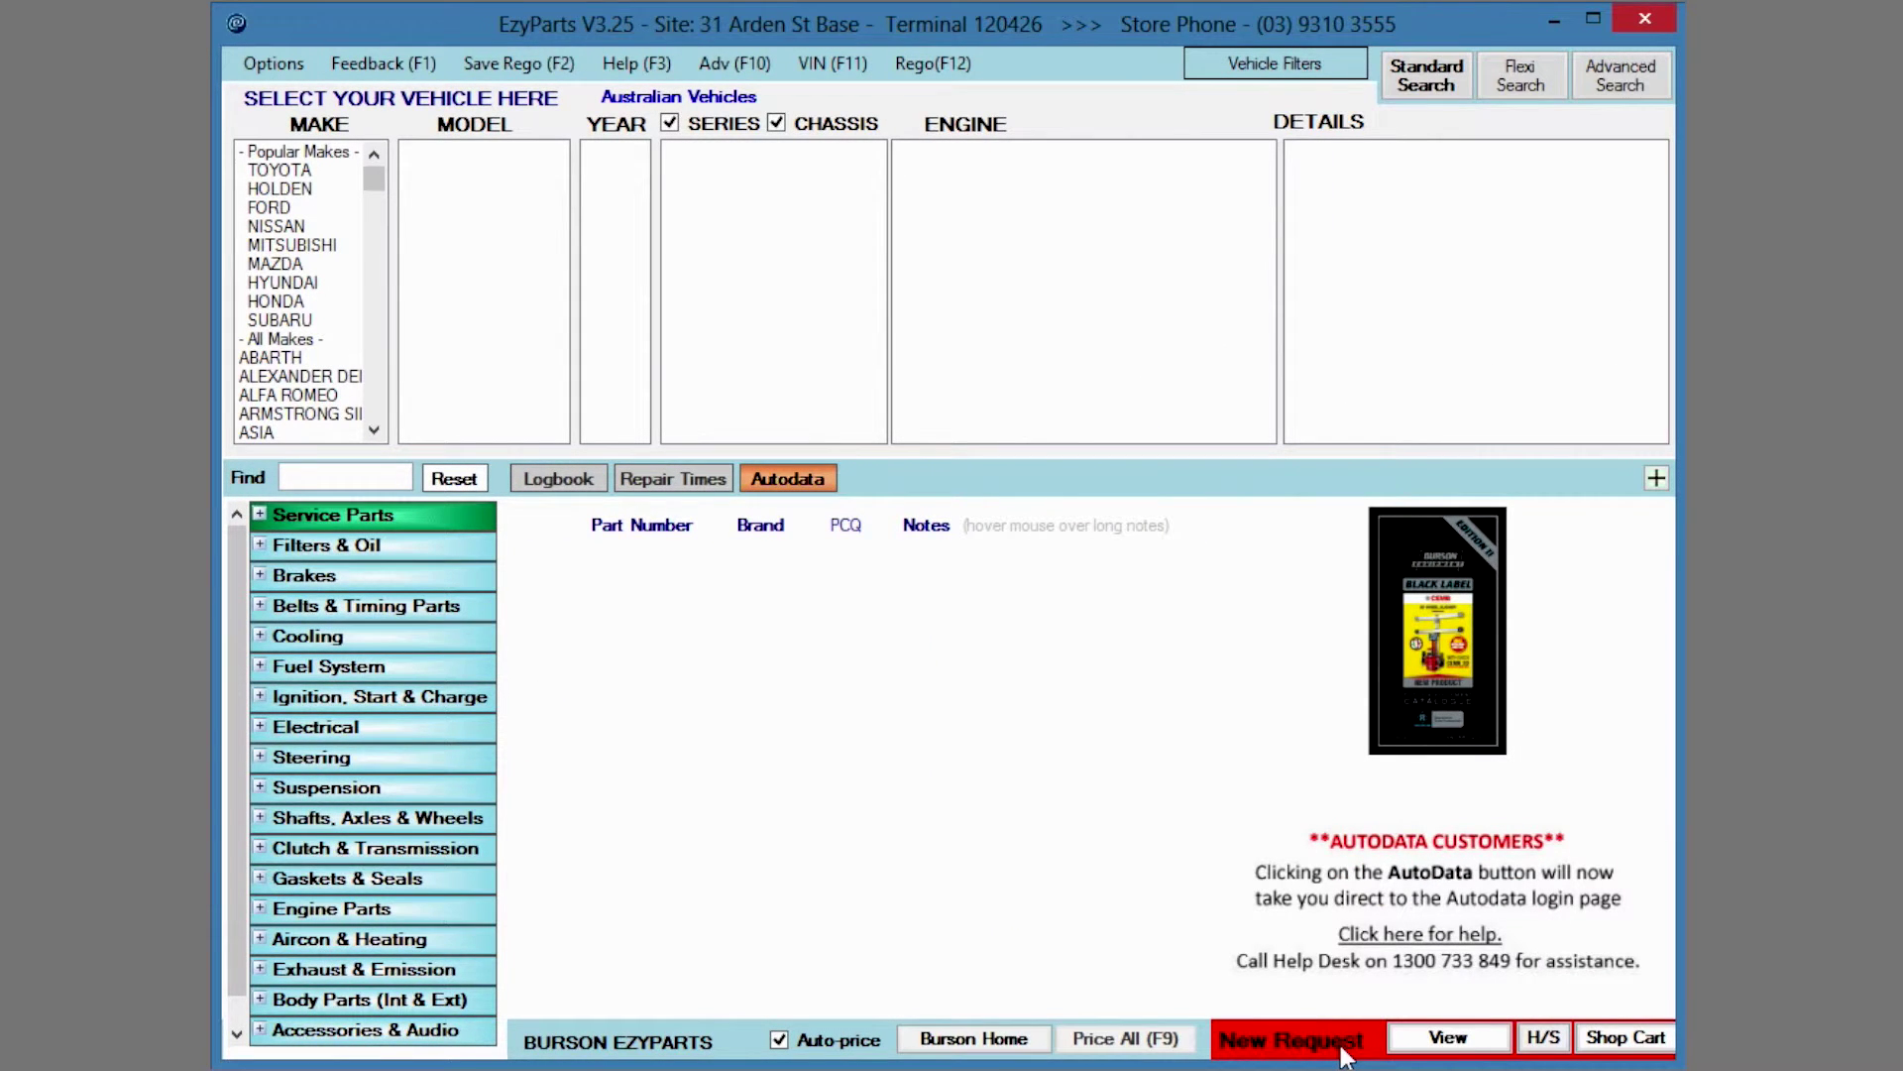
# - Attach the Camry's 60,000 km normal-conditions logbook schedule to the quote, skipping the PDF preview
pyautogui.click(1420, 1041)
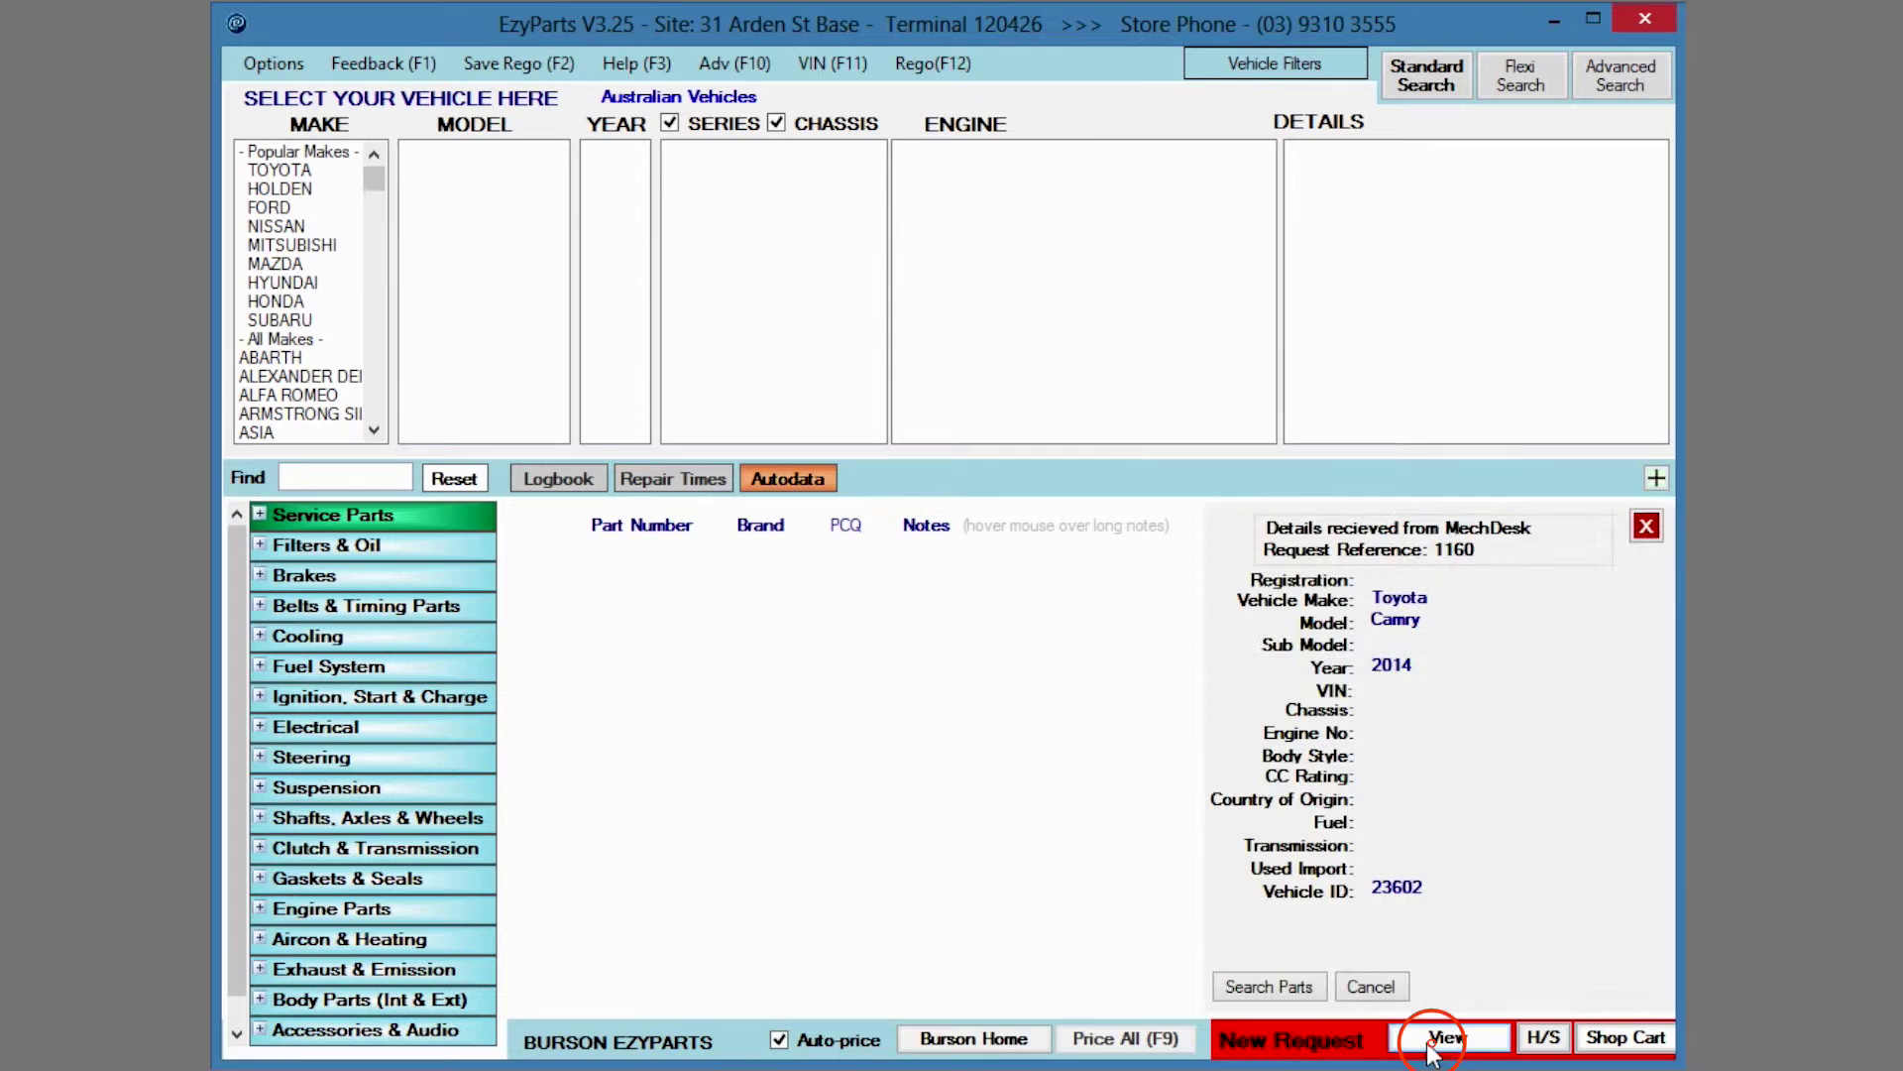
pyautogui.click(1267, 986)
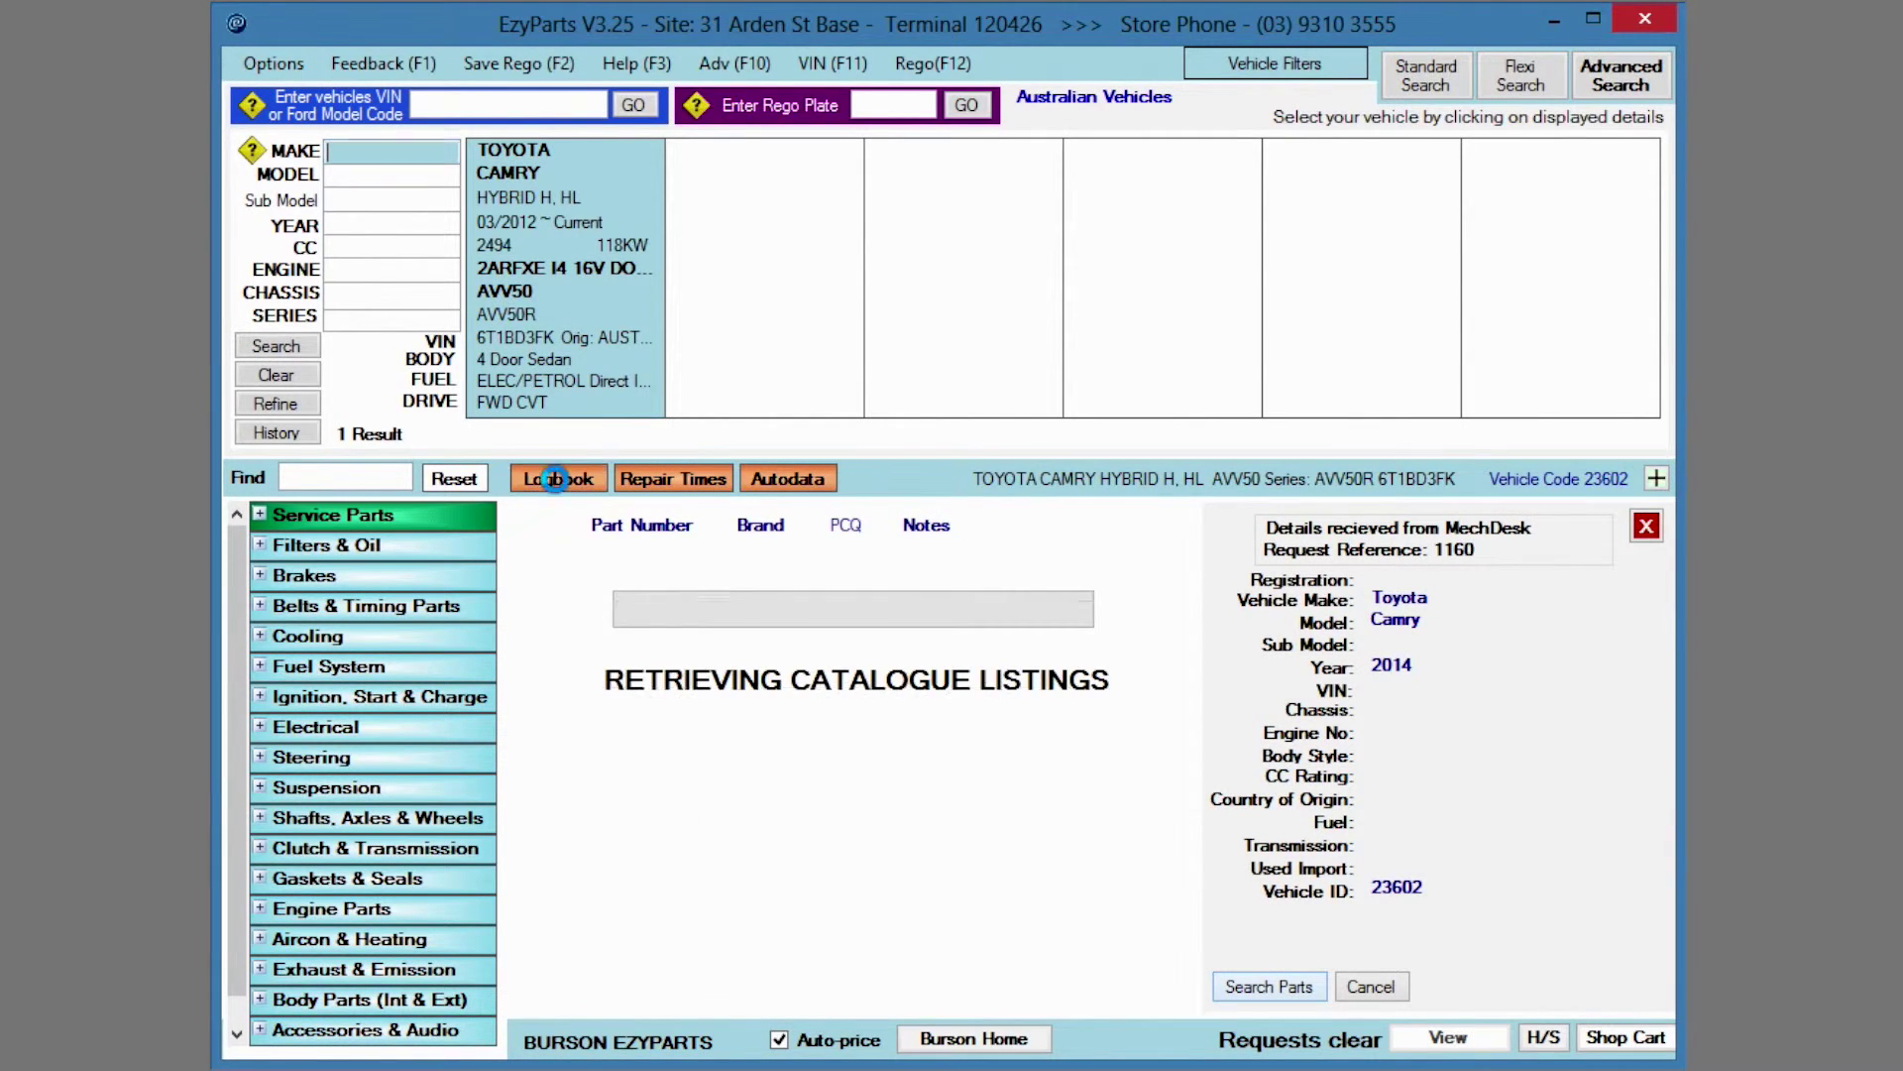
pyautogui.click(560, 482)
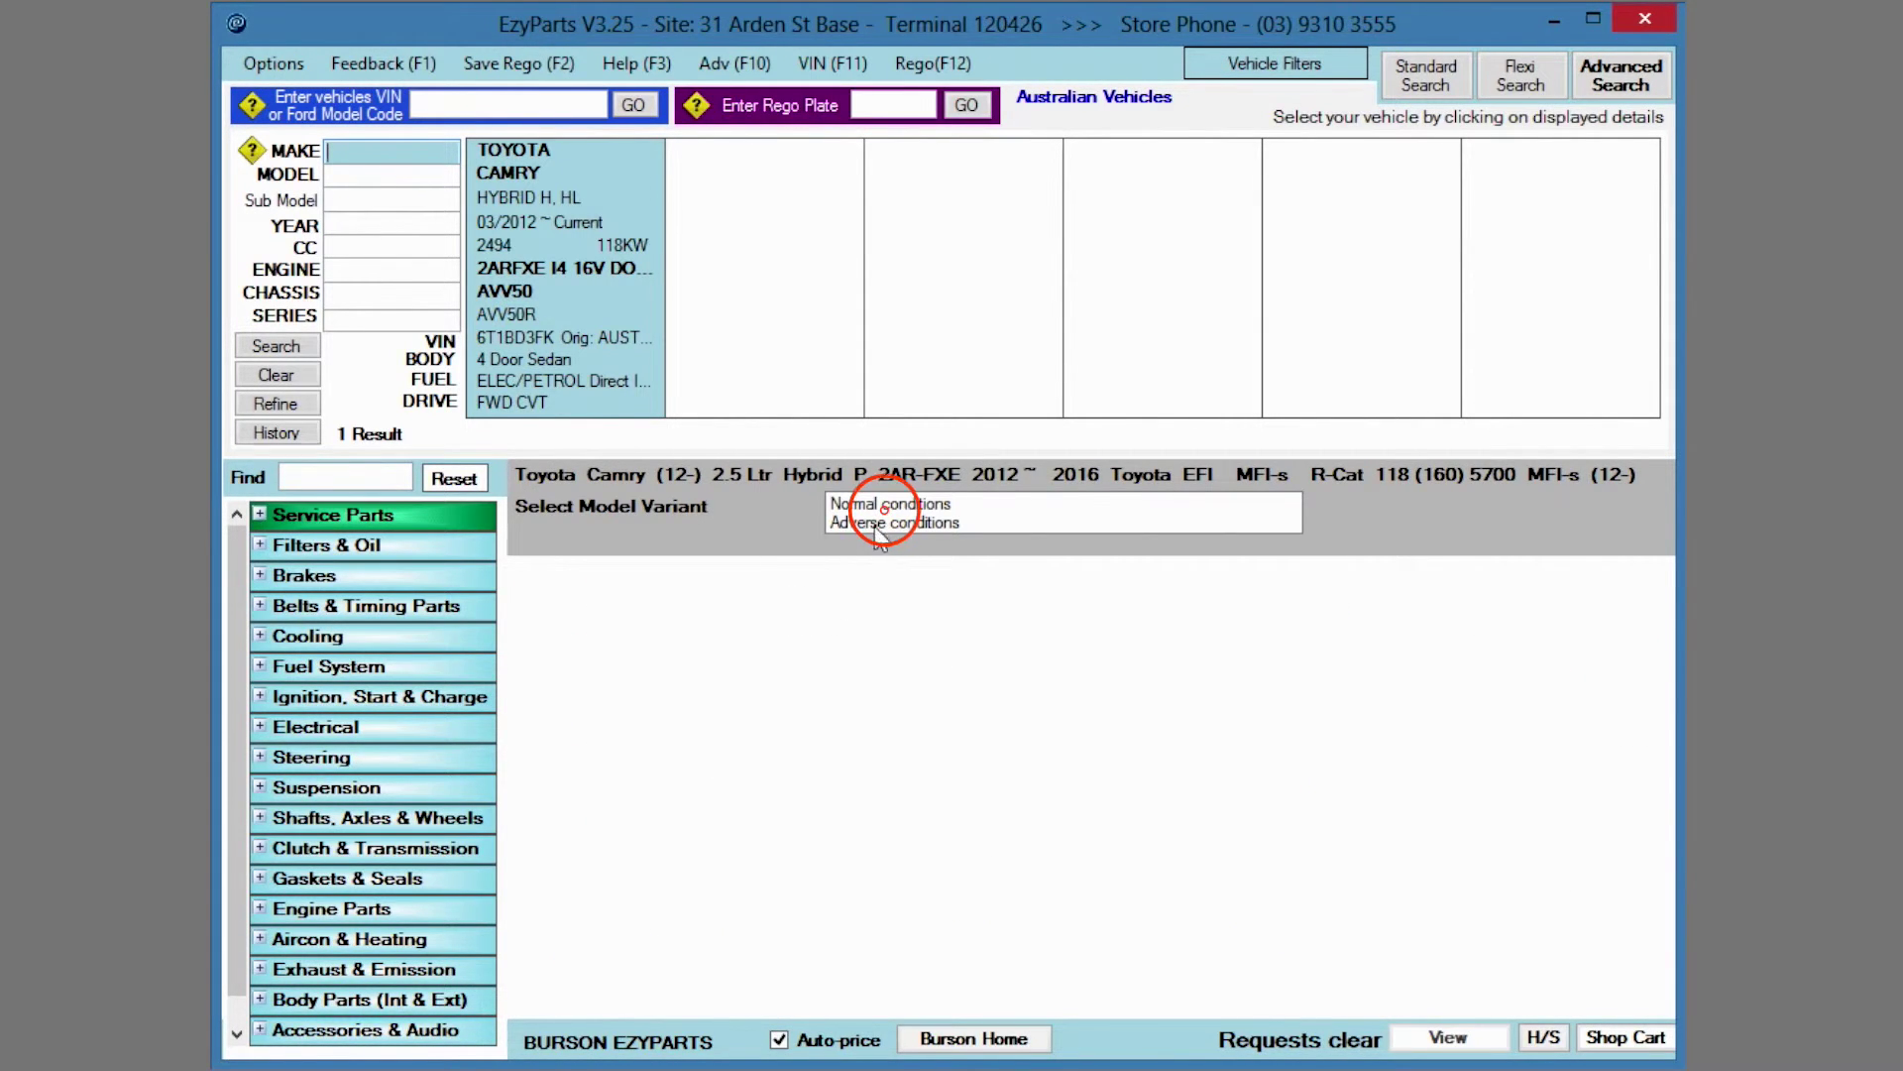
pyautogui.click(882, 509)
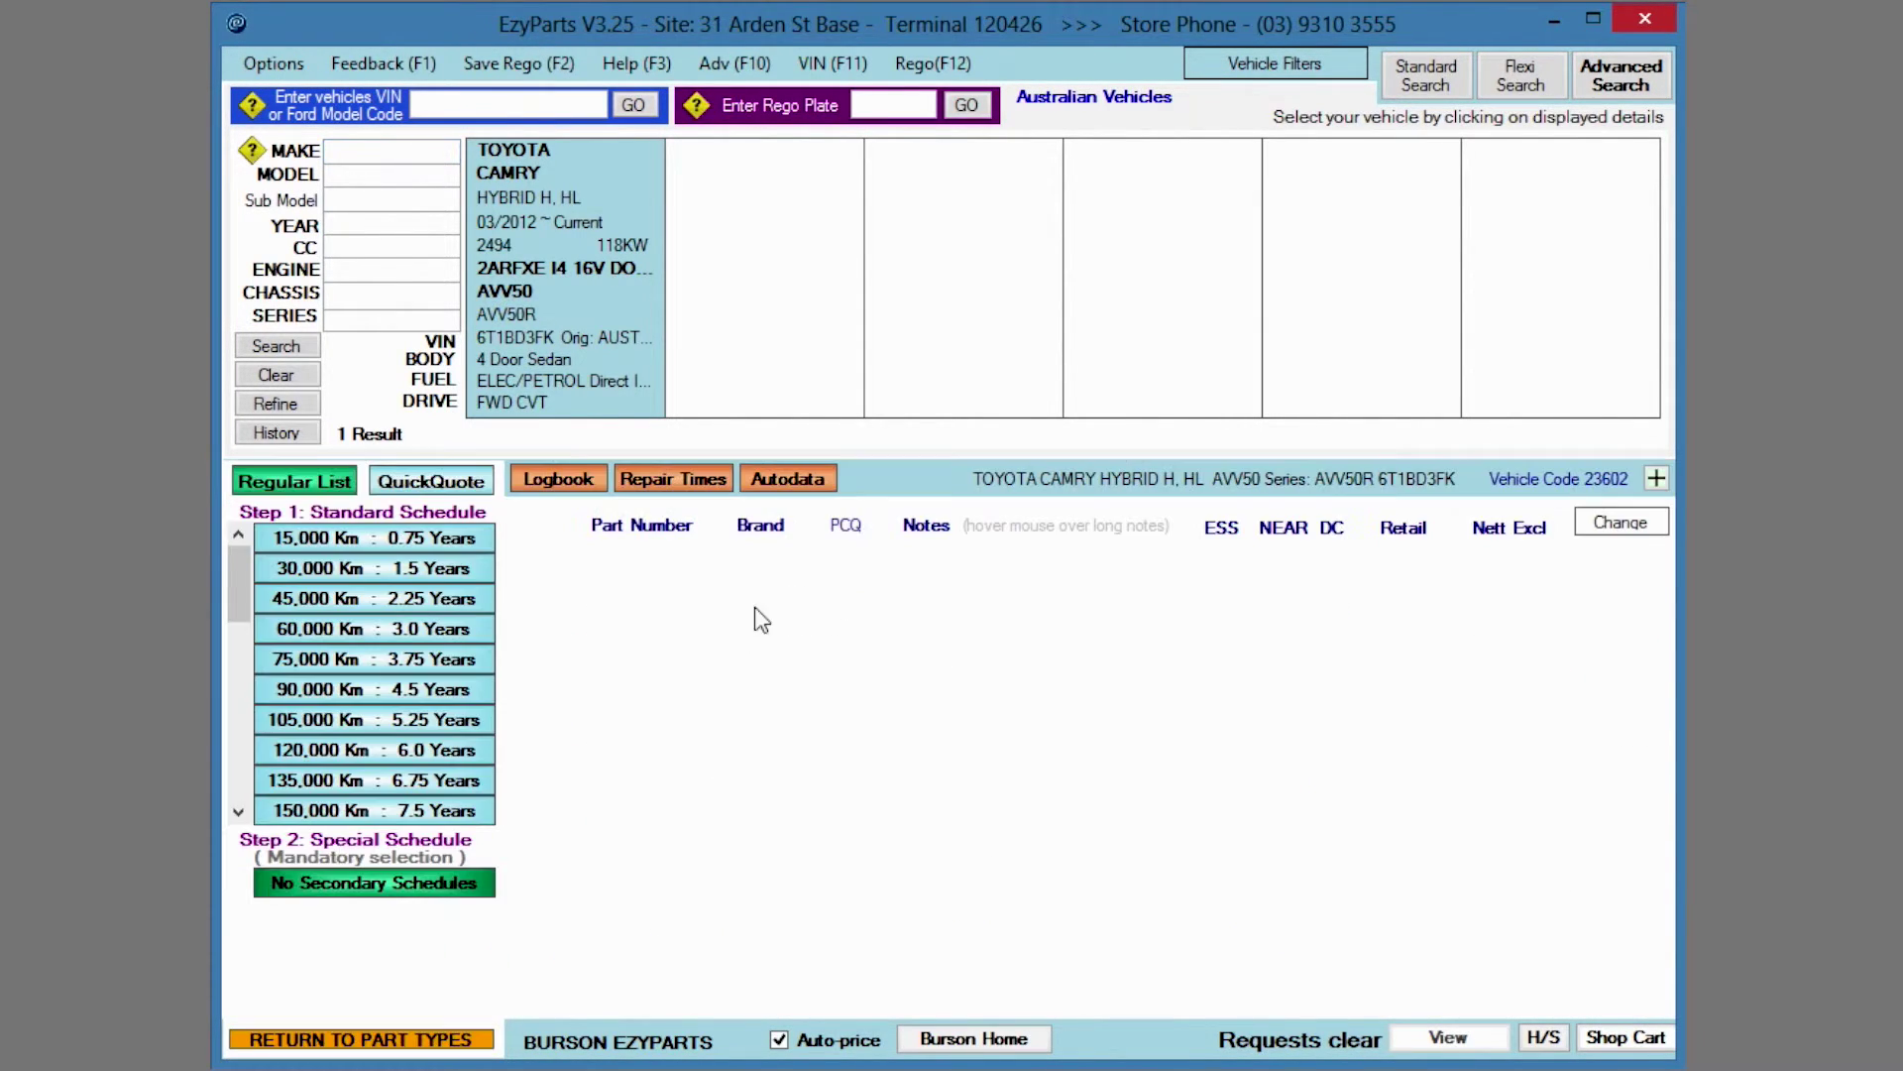
pyautogui.click(371, 628)
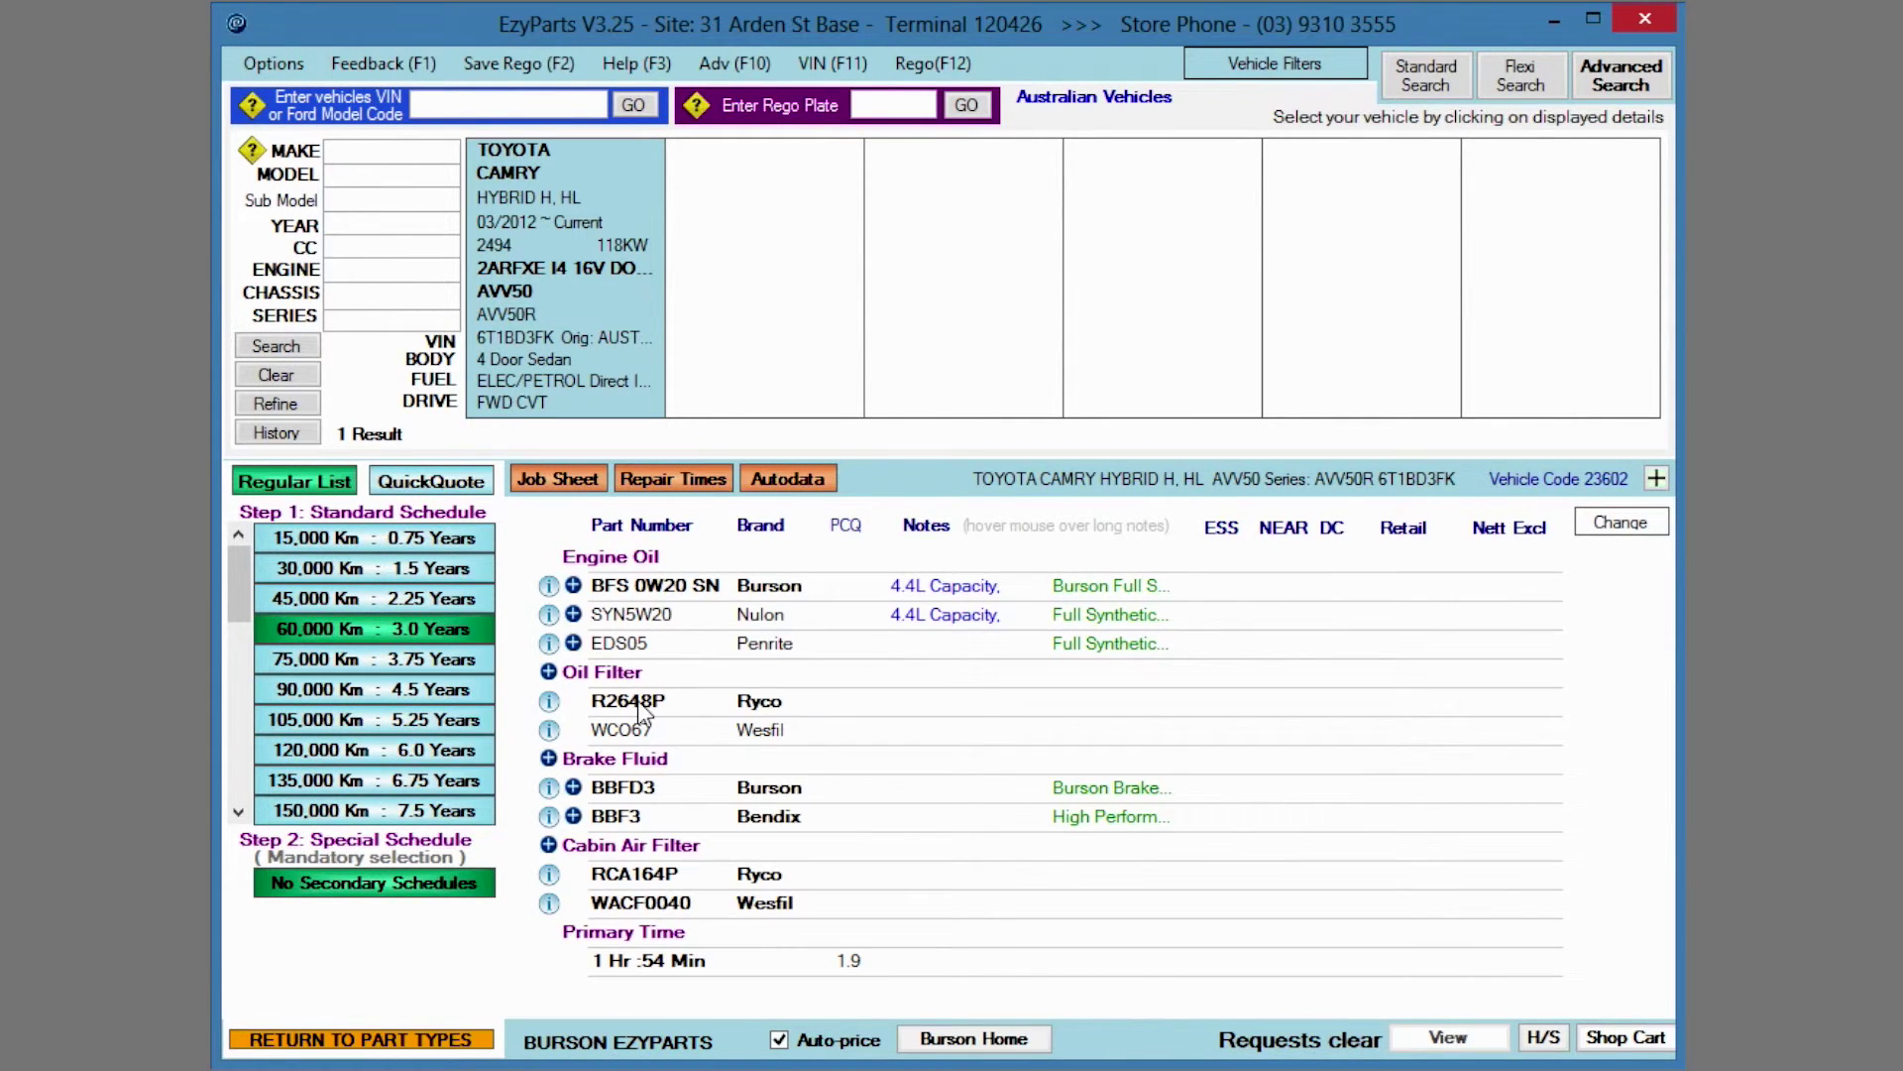
pyautogui.click(555, 479)
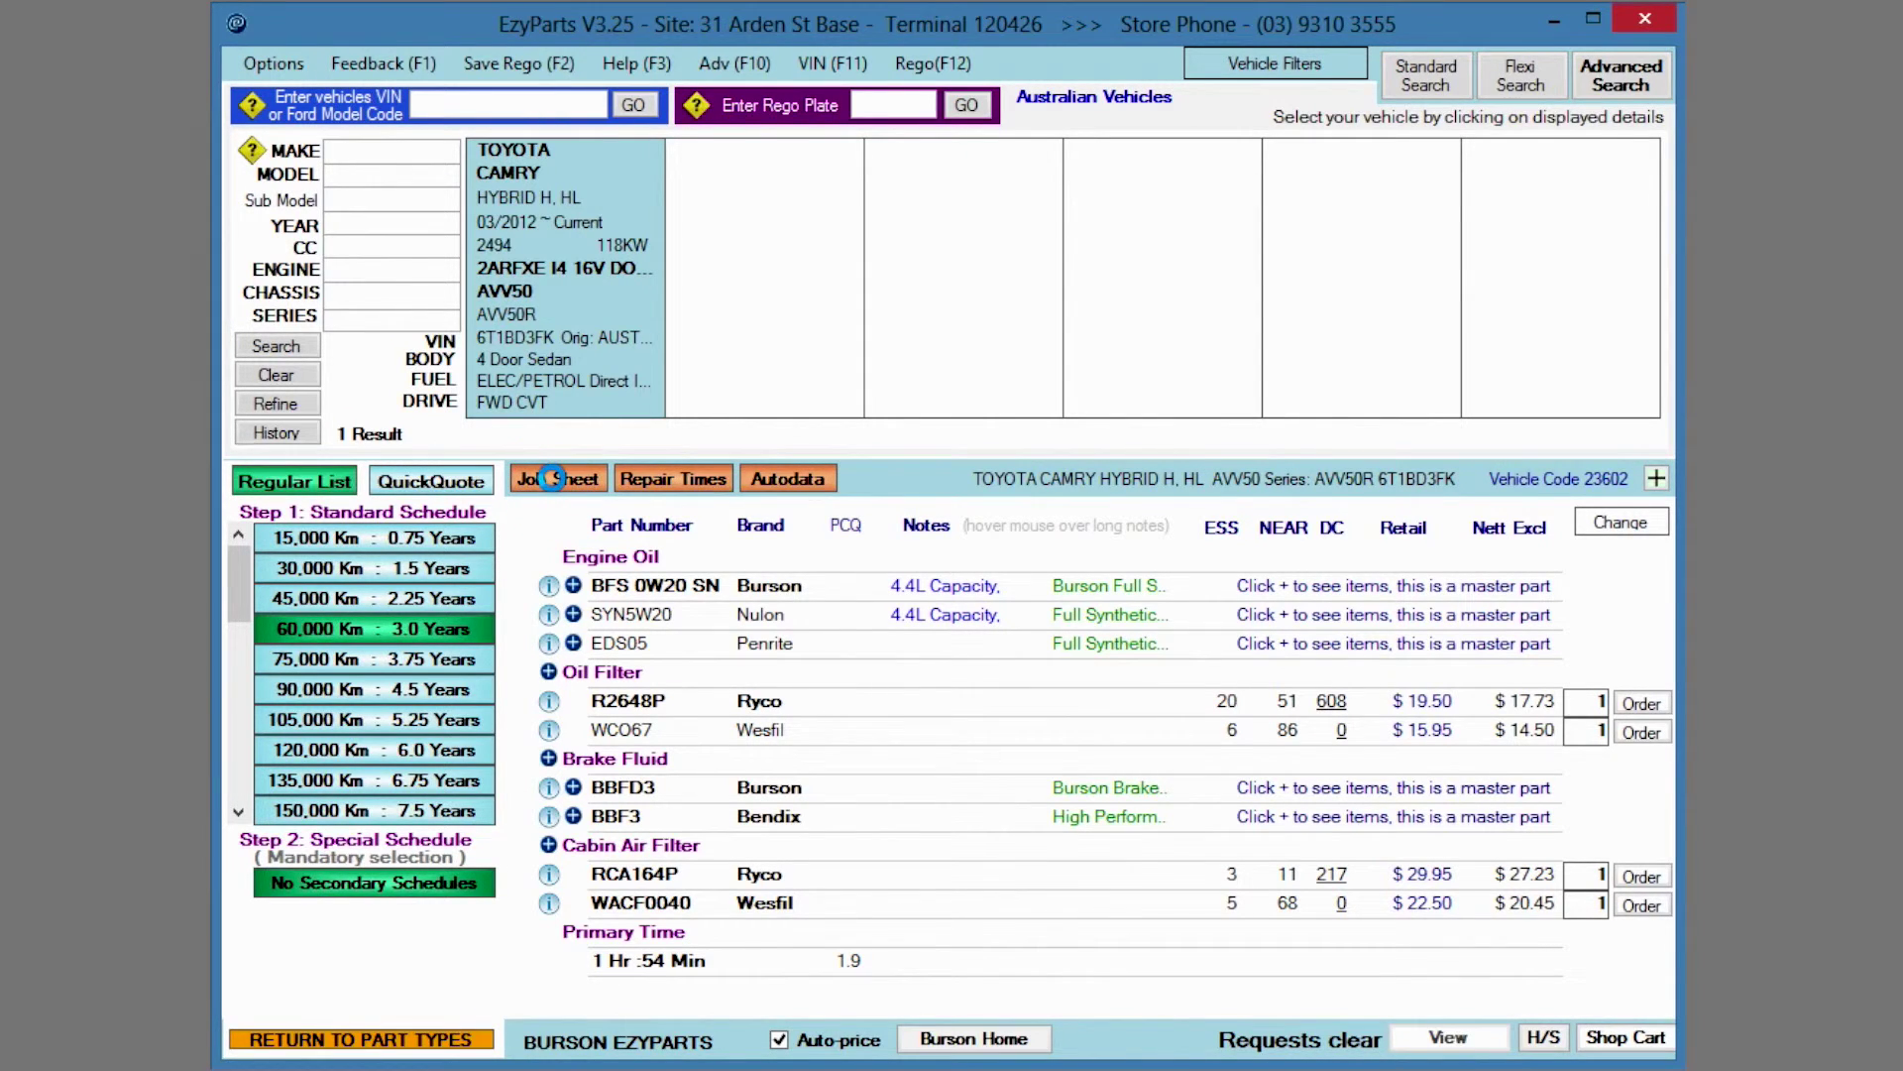
pyautogui.click(553, 479)
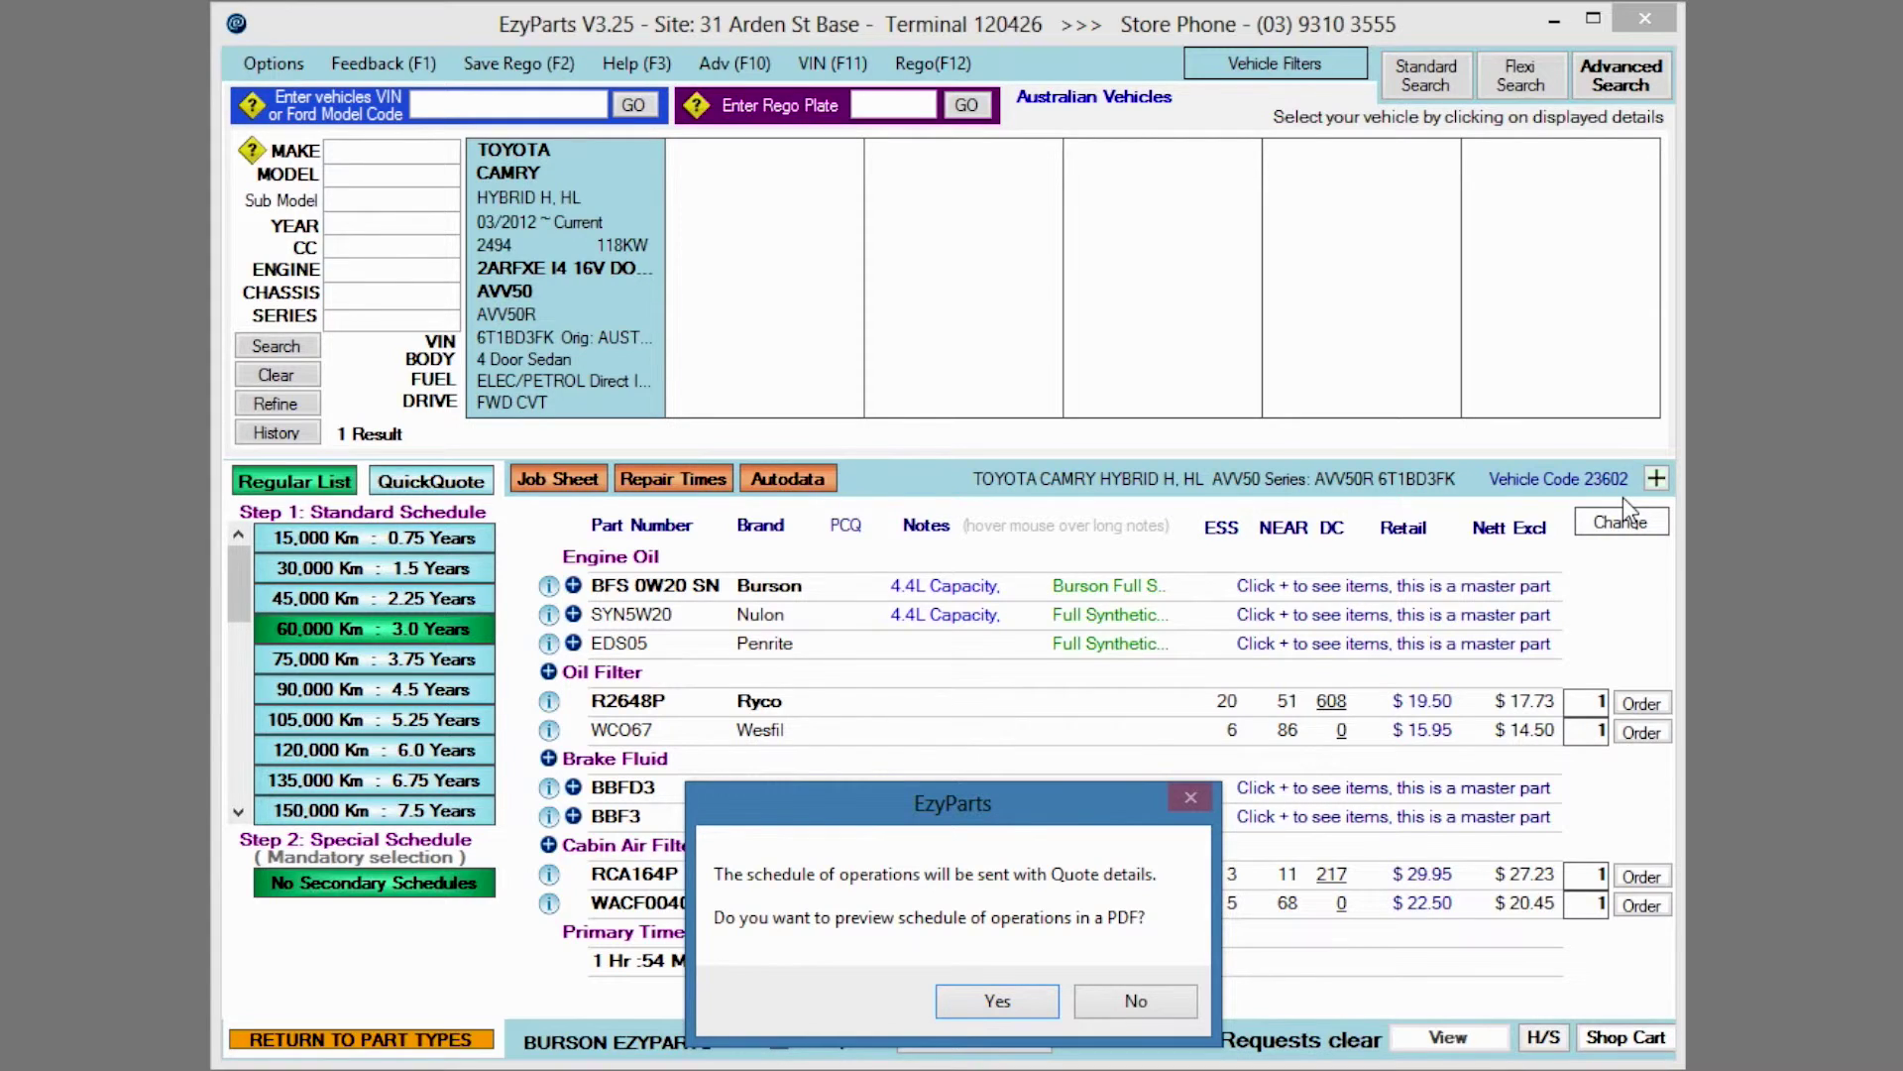
pyautogui.click(1158, 1010)
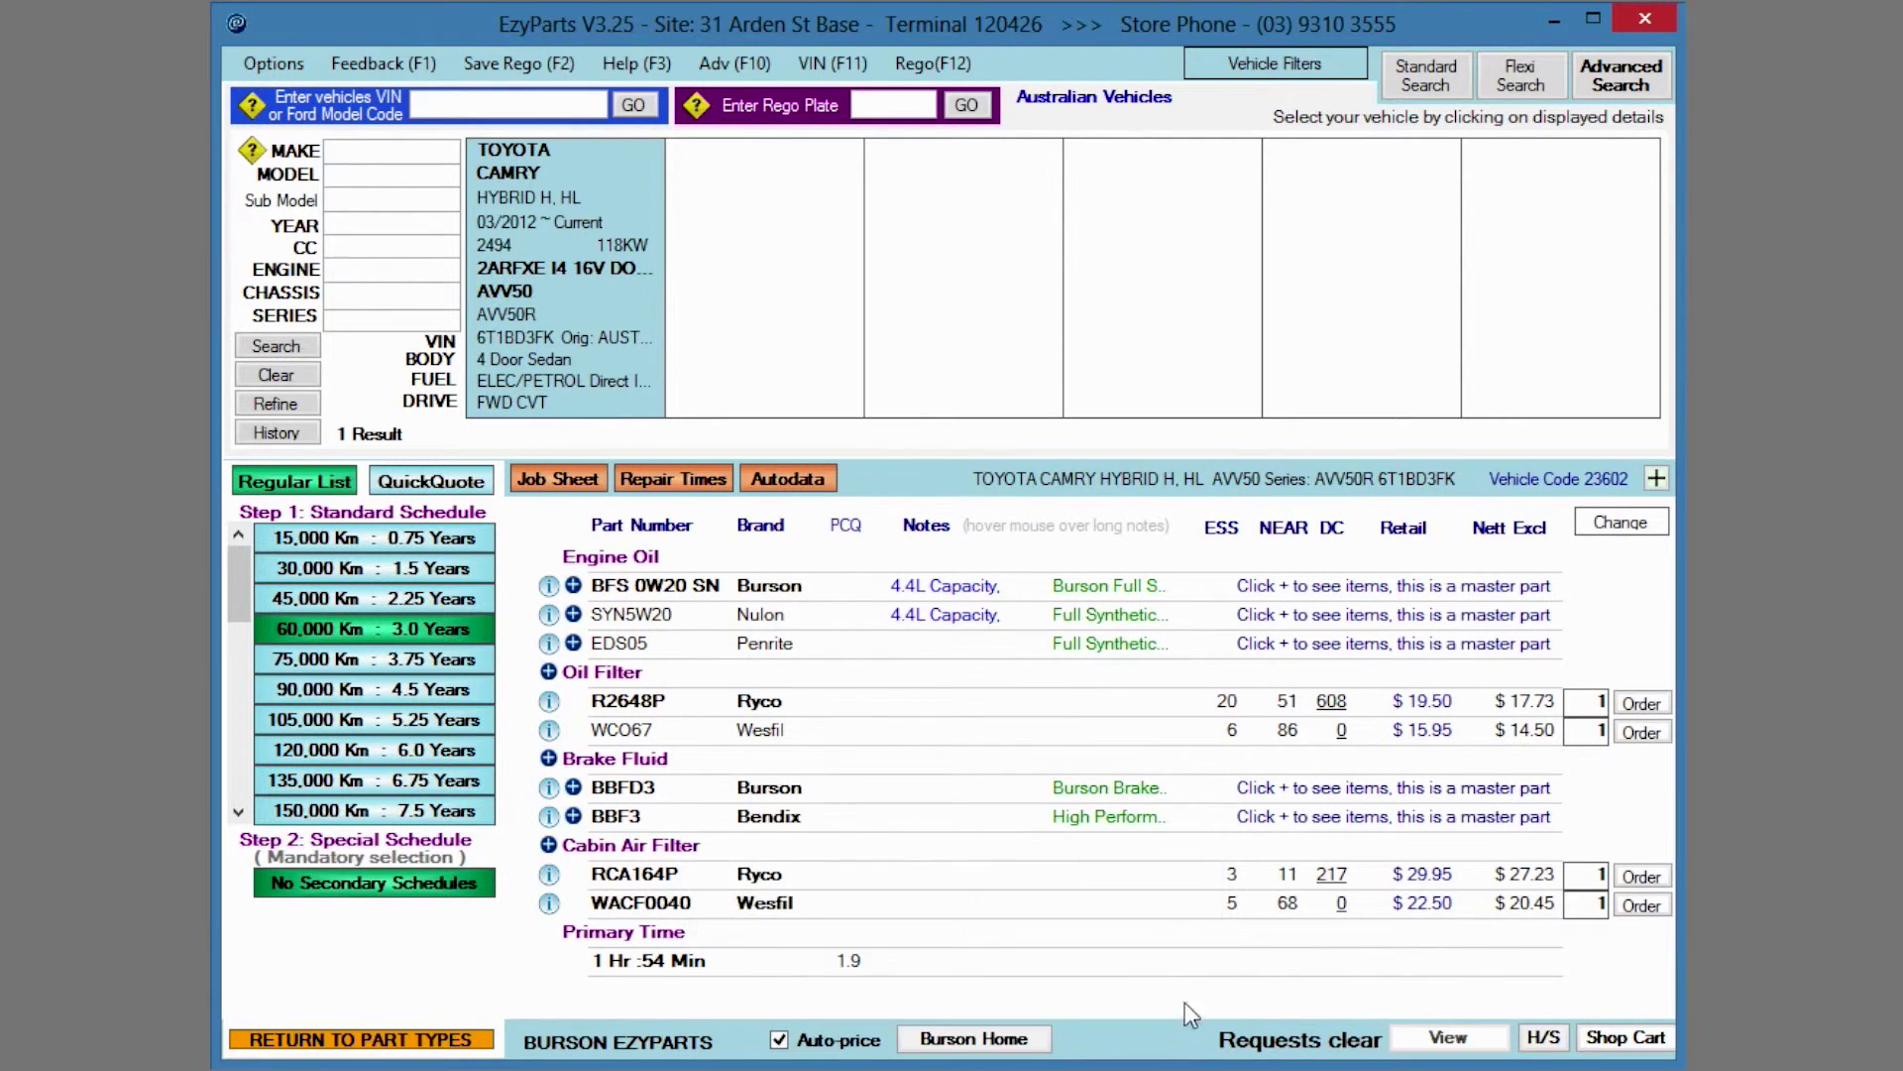
# - Order the R2648P and WCO67 oil filters and the cabin air filters
pyautogui.click(1642, 704)
pyautogui.click(1641, 731)
pyautogui.click(1642, 875)
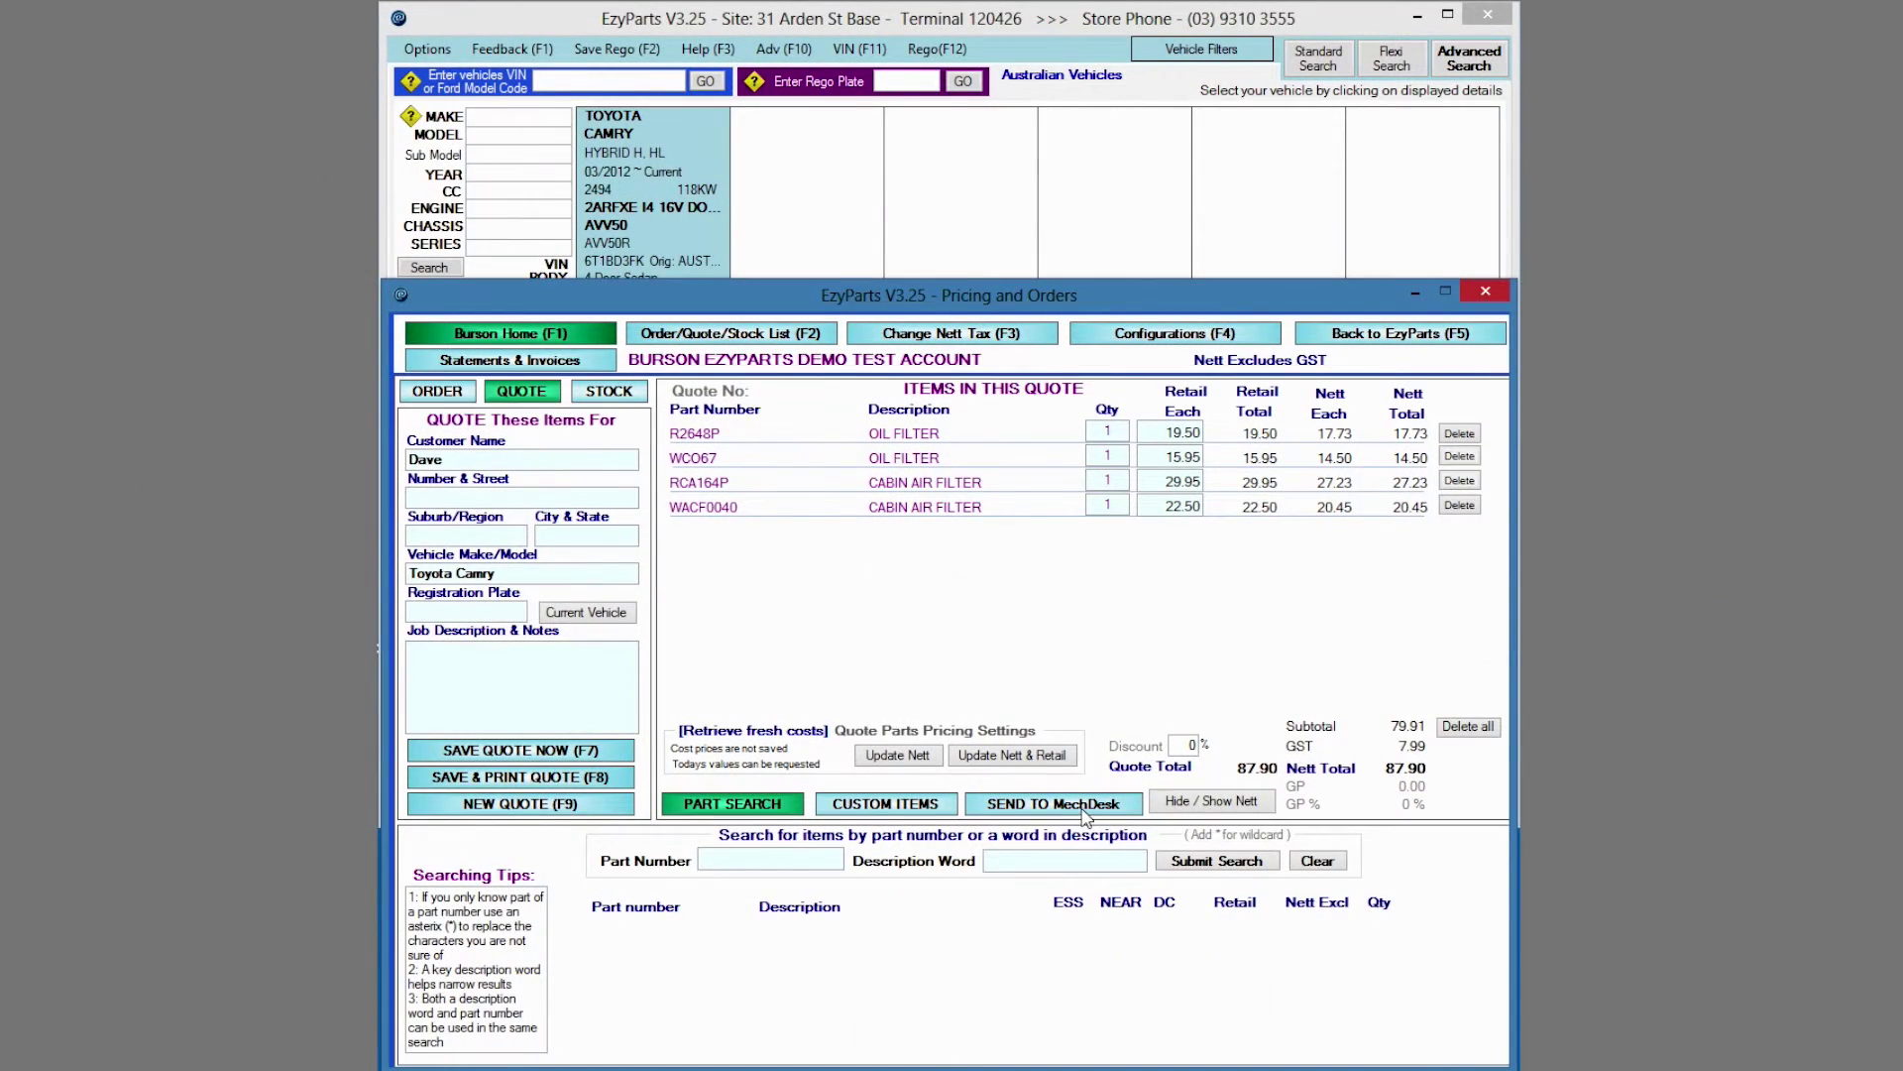
# - Send the $87.90 four-filter quote and 60,000 km schedule to job #28
pyautogui.click(1086, 812)
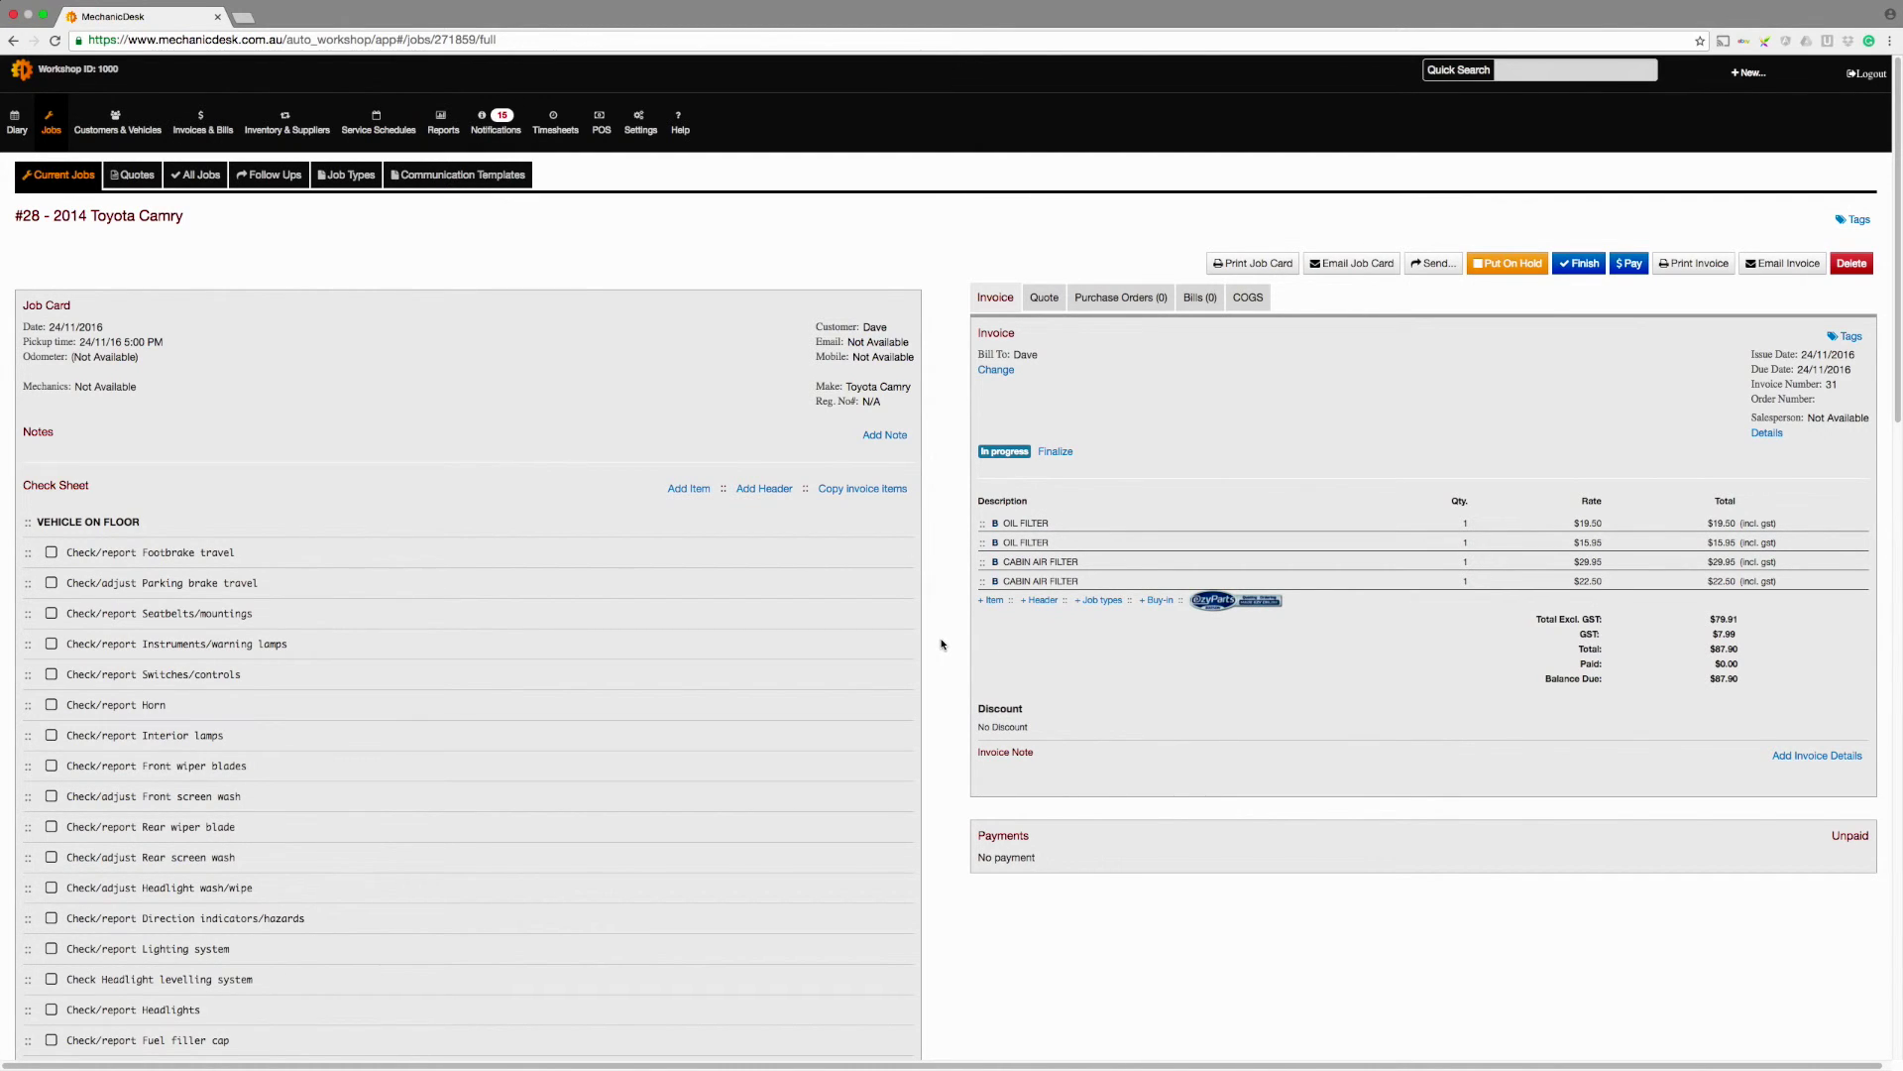
pyautogui.scroll(-1, 379, 627)
pyautogui.scroll(-2, 462, 626)
pyautogui.scroll(-5, 462, 625)
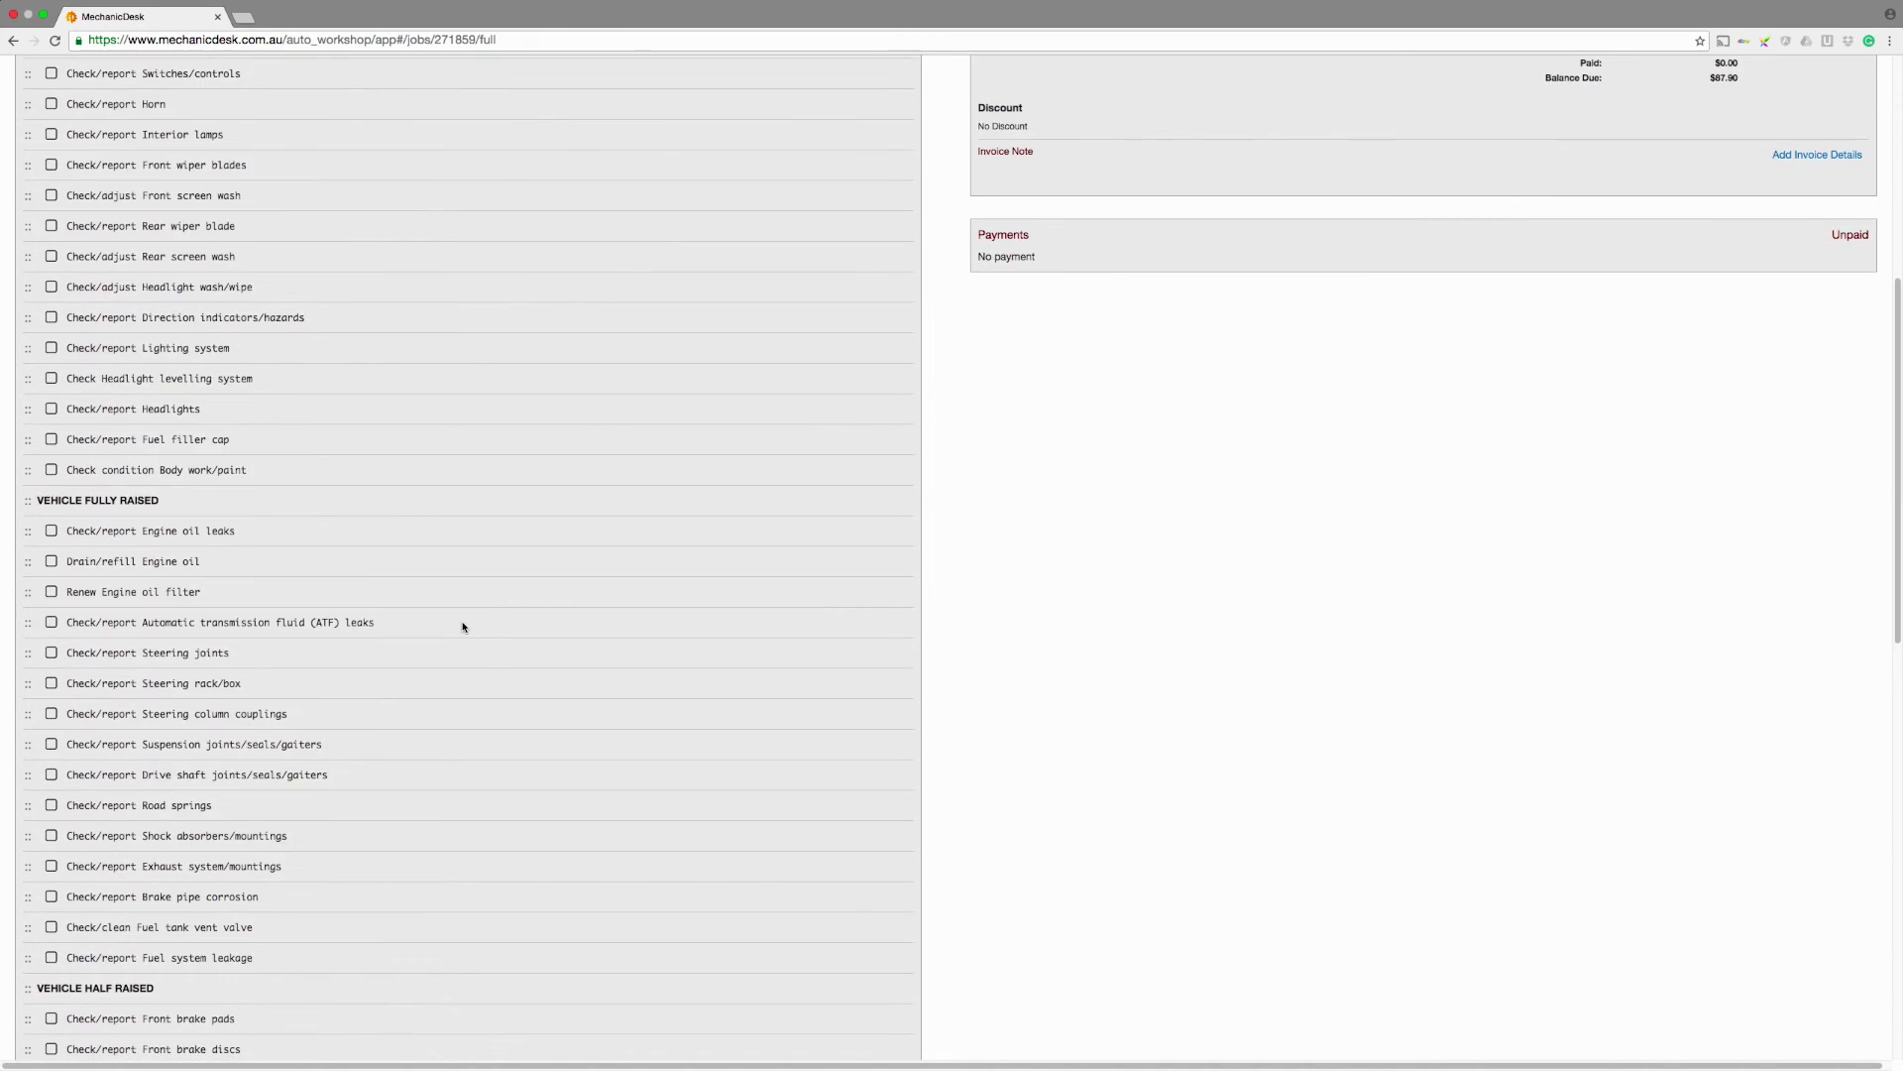
pyautogui.scroll(-5, 462, 625)
pyautogui.scroll(5, 463, 626)
pyautogui.scroll(5, 462, 626)
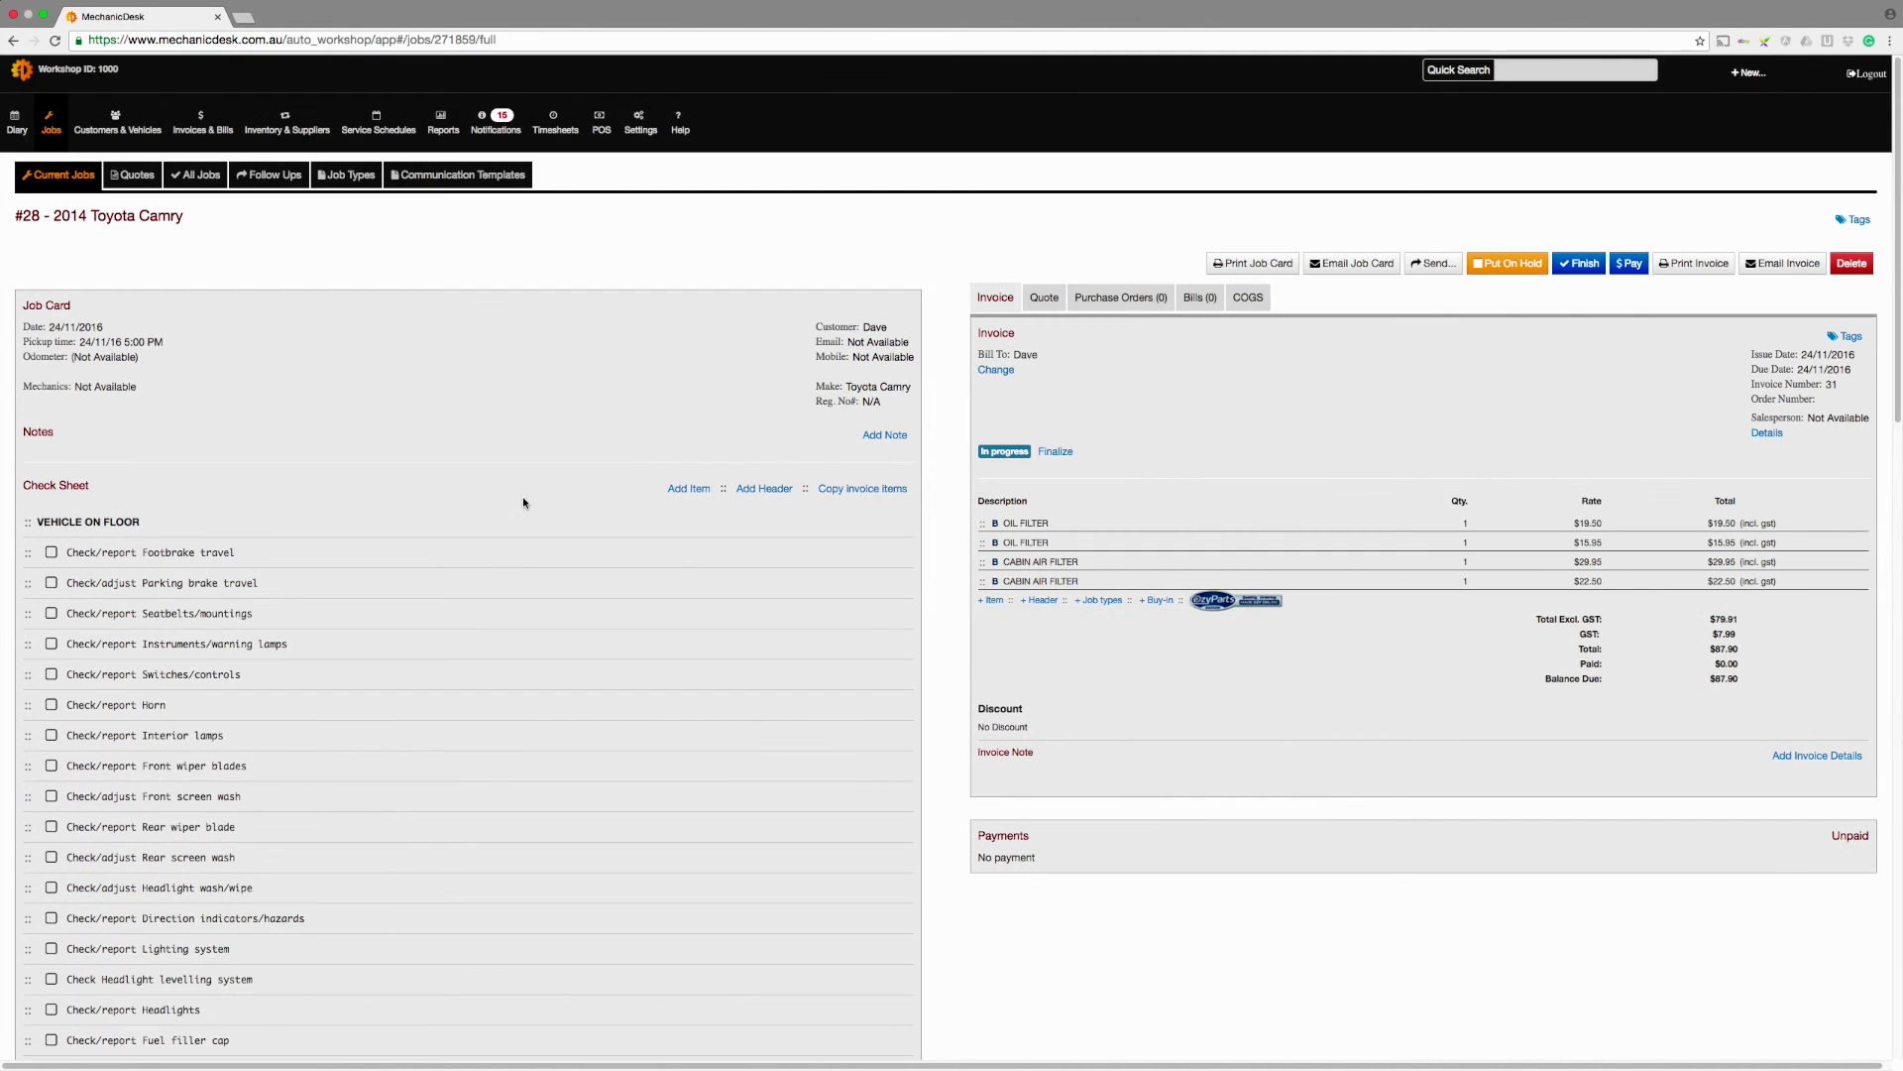